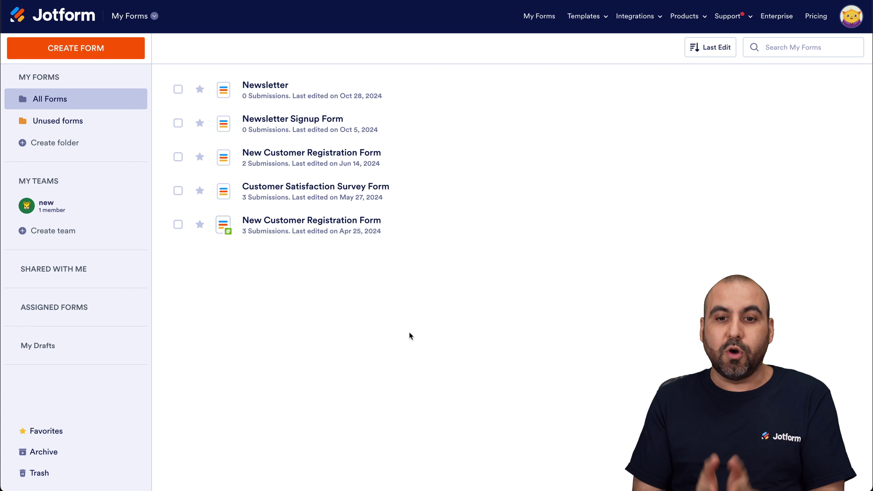
Step: Browse the form templates and list the Cake Order Forms category under Order Forms
left_click(583, 16)
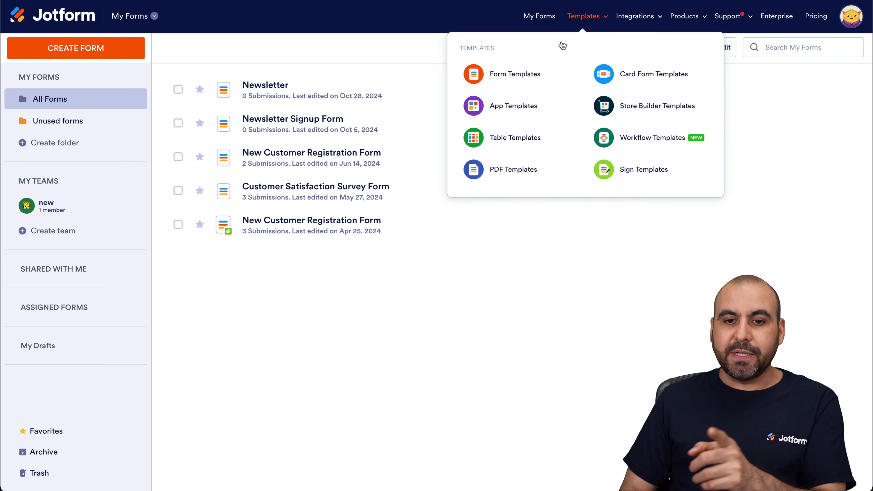
left_click(519, 74)
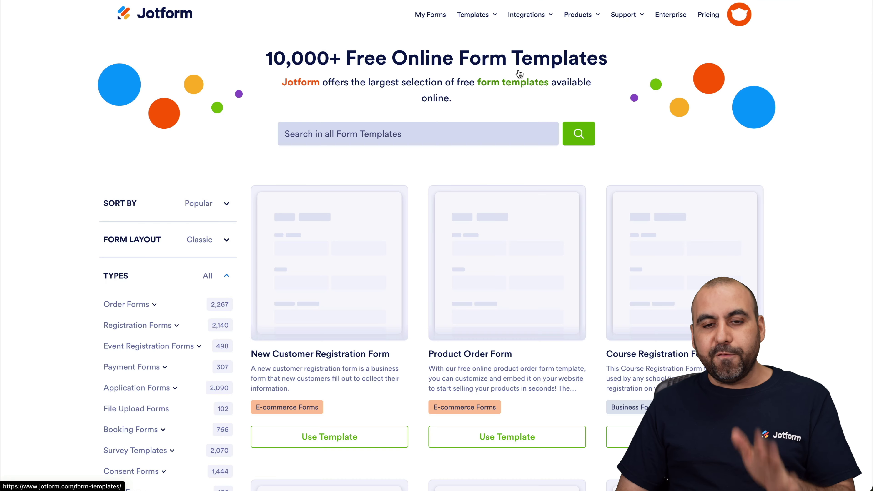
scroll(175, 138, "down", 3)
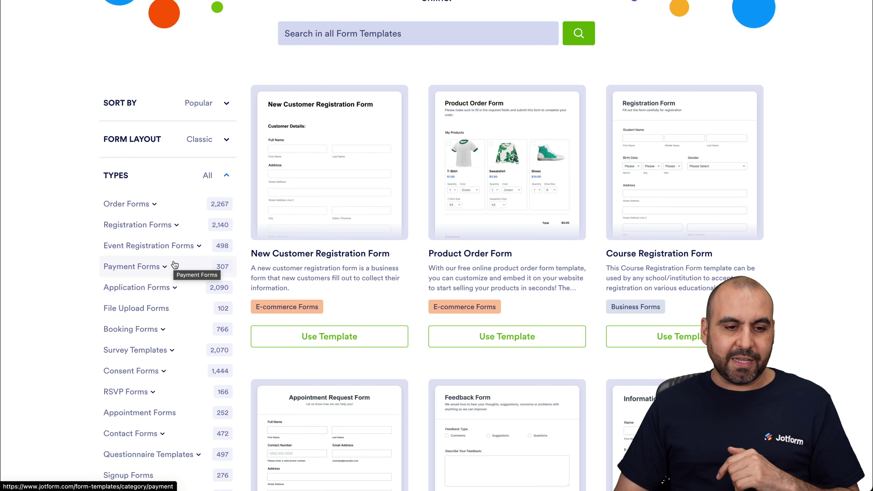
left_click(155, 205)
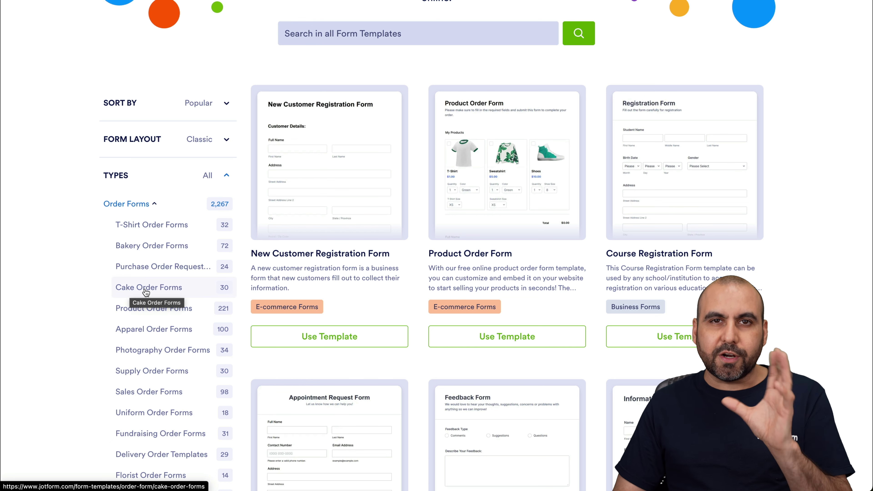
left_click(181, 290)
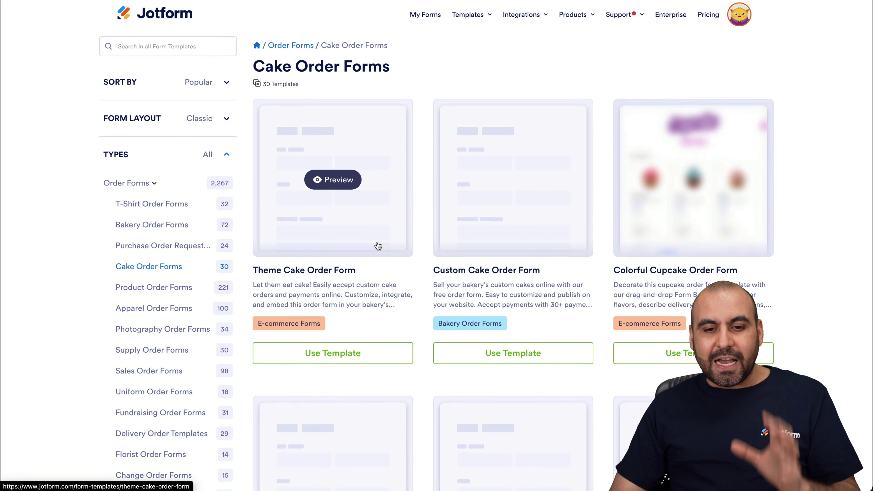
scroll(584, 271, "down", 2)
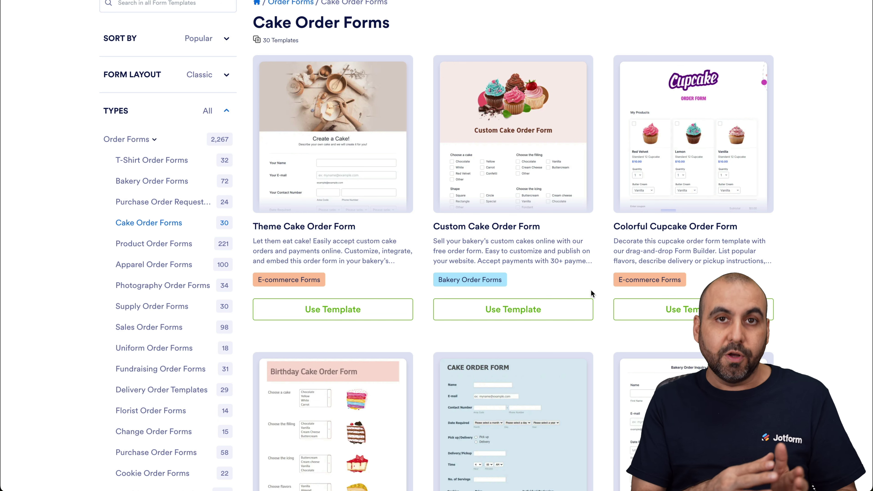
Step: Preview the Custom Cake Order Form template and try out Yellow cake, Fondant icing, Special shape and Dried fruits flavor
mouse_move(503, 171)
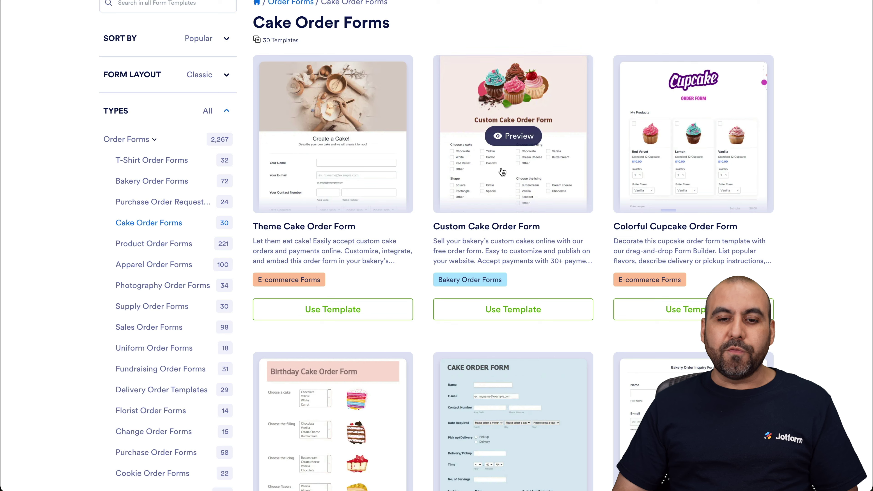
left_click(512, 138)
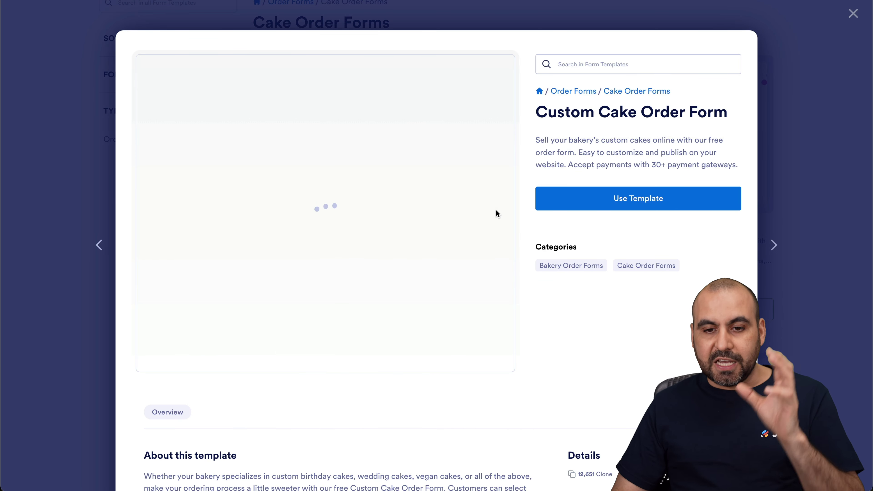
scroll(296, 253, "down", 2)
left_click(264, 210)
left_click(356, 297)
left_click(280, 284)
scroll(315, 305, "down", 4)
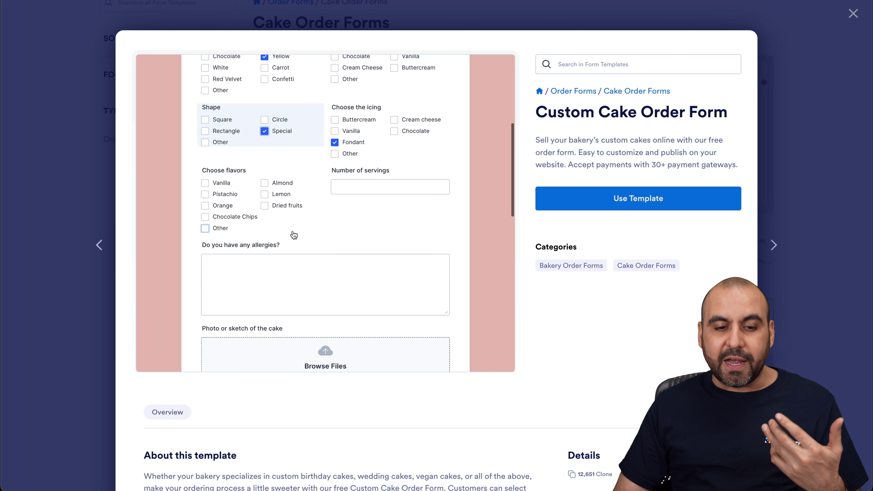
left_click(275, 207)
scroll(290, 242, "down", 1)
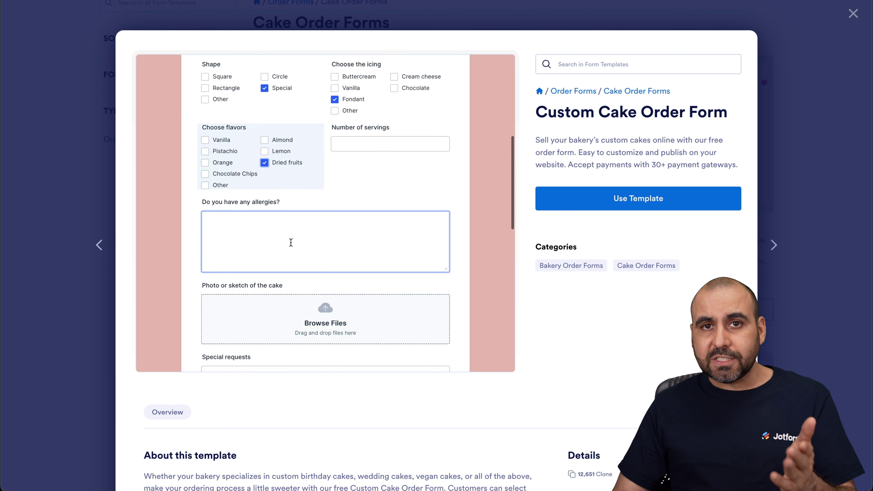
Step: Review the rest of the Custom Cake Order Form template down to its submit section, and close the preview
scroll(291, 243, "down", 7)
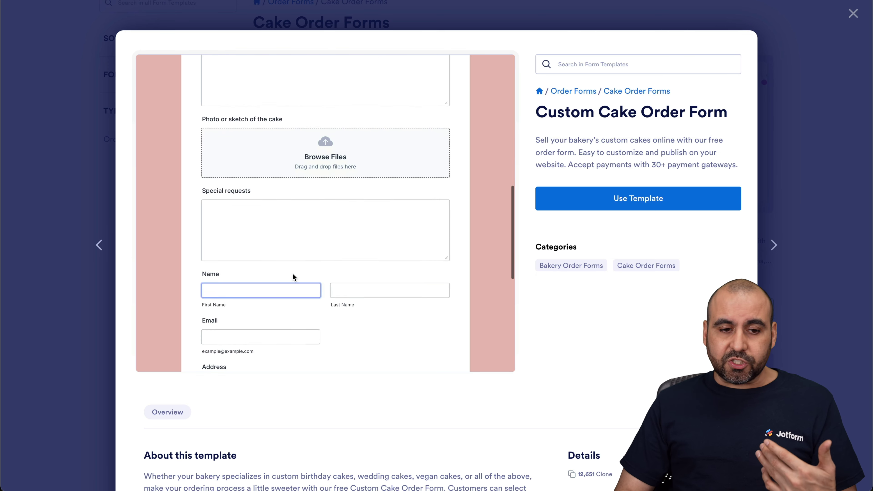
scroll(293, 273, "down", 5)
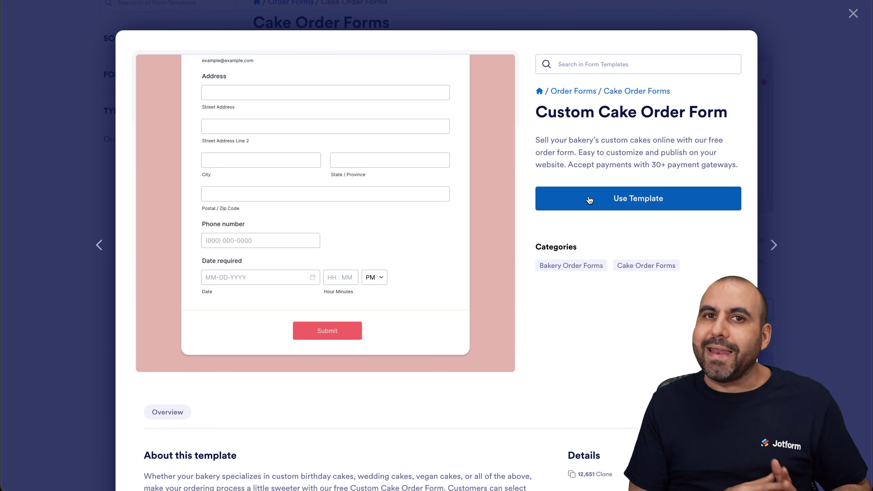
scroll(485, 197, "up", 10)
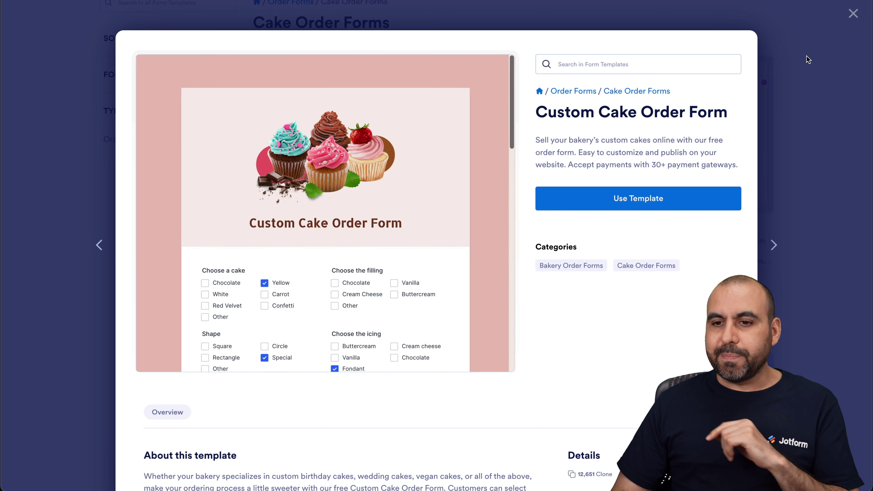
left_click(814, 60)
Step: Preview the Holiday Cake Order Form template, examine its fields through to the end, and close the preview
scroll(632, 275, "down", 15)
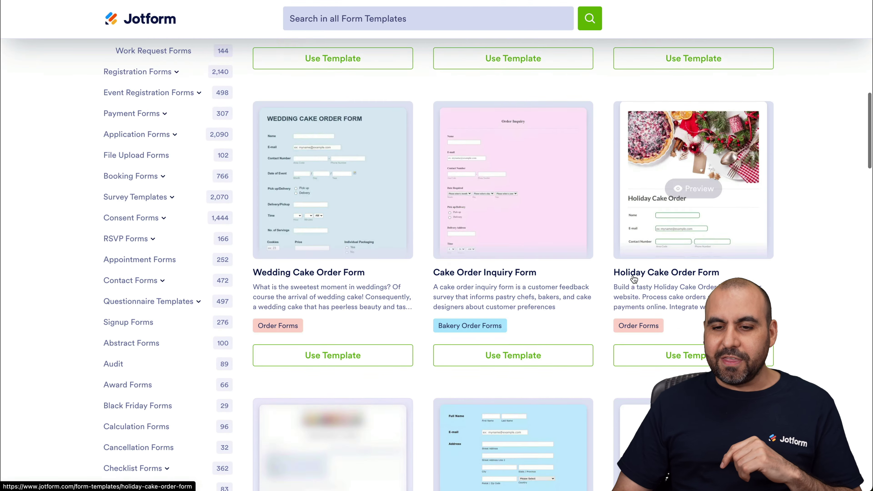
mouse_move(698, 184)
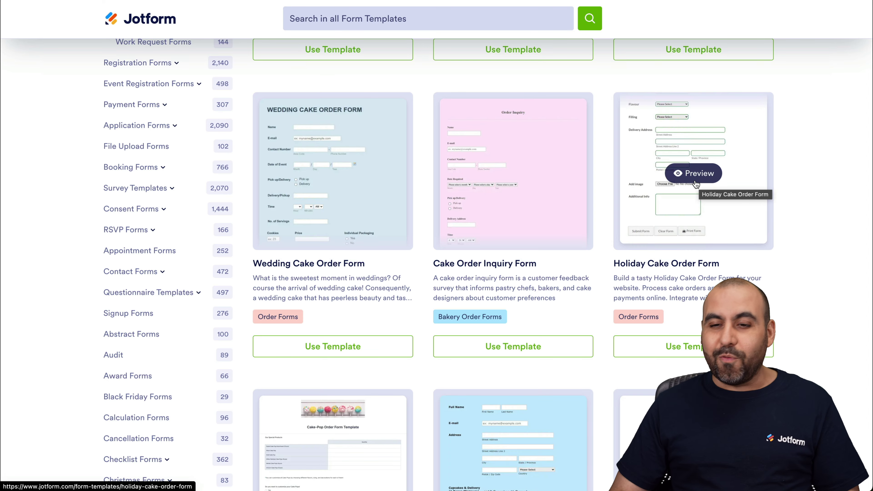
left_click(696, 178)
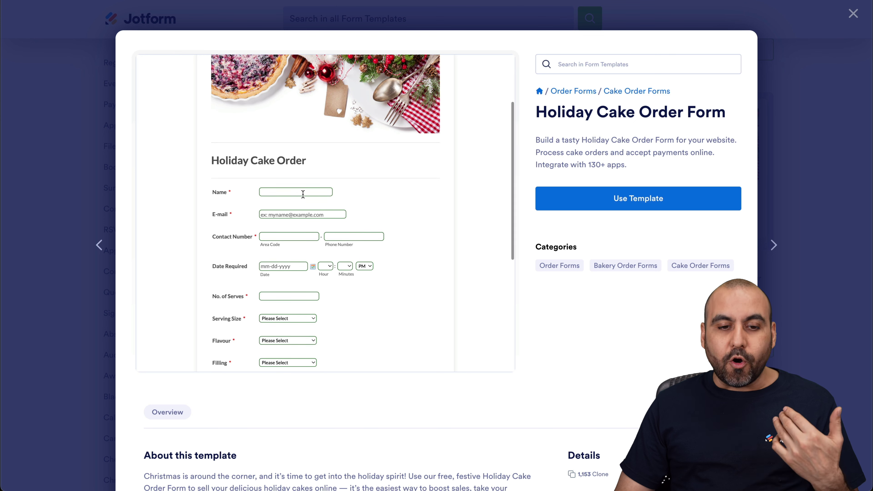
left_click(302, 218)
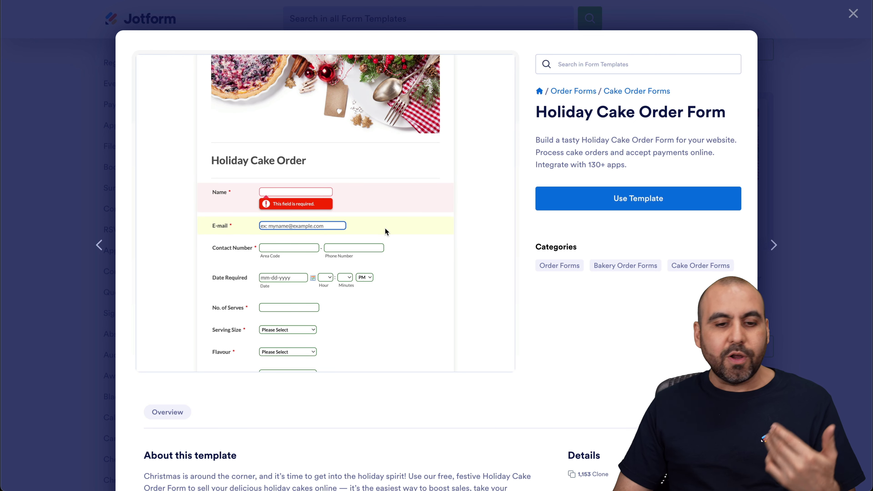
scroll(387, 239, "down", 3)
scroll(387, 238, "down", 5)
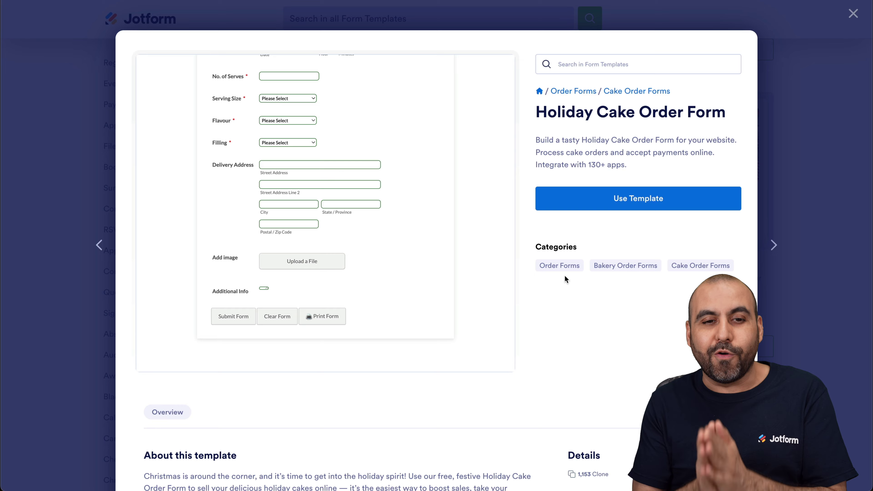
left_click(809, 151)
scroll(659, 189, "up", 15)
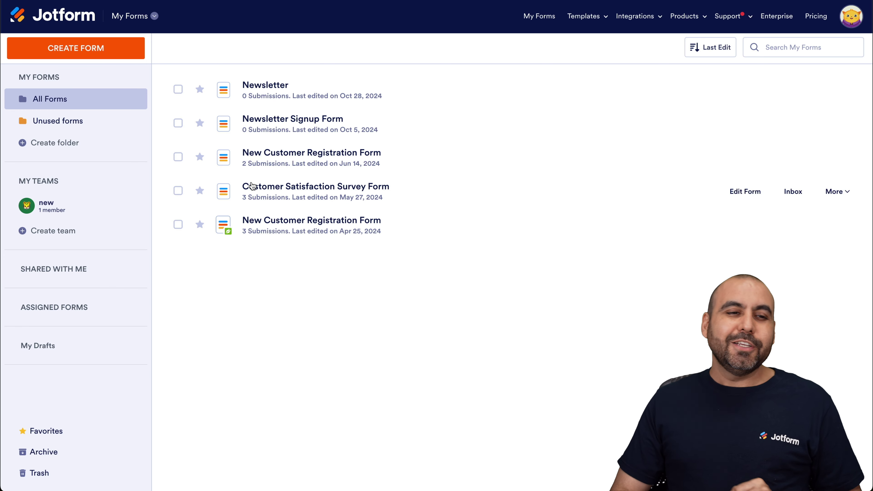
Step: Create a new form from scratch with the Classic Form layout
left_click(101, 57)
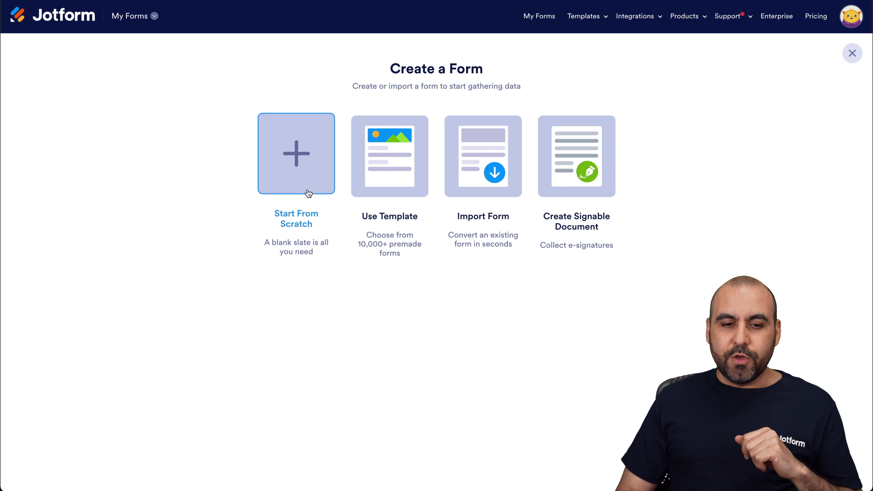
left_click(298, 146)
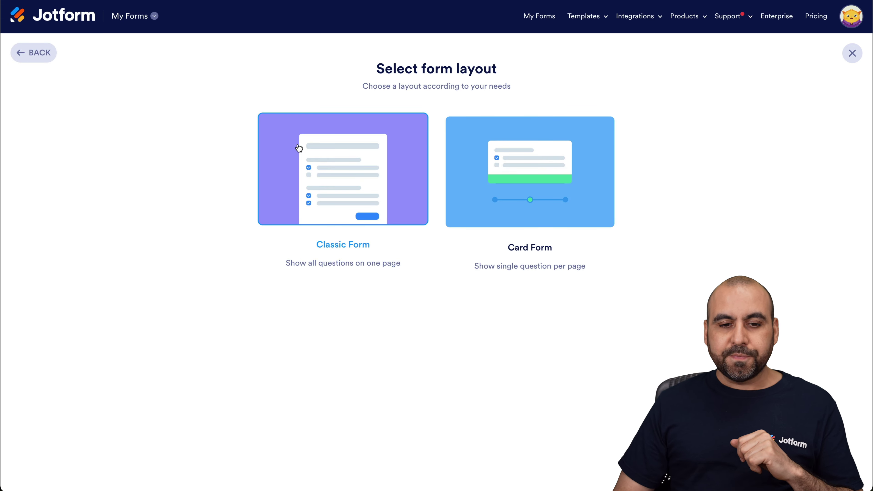
left_click(282, 177)
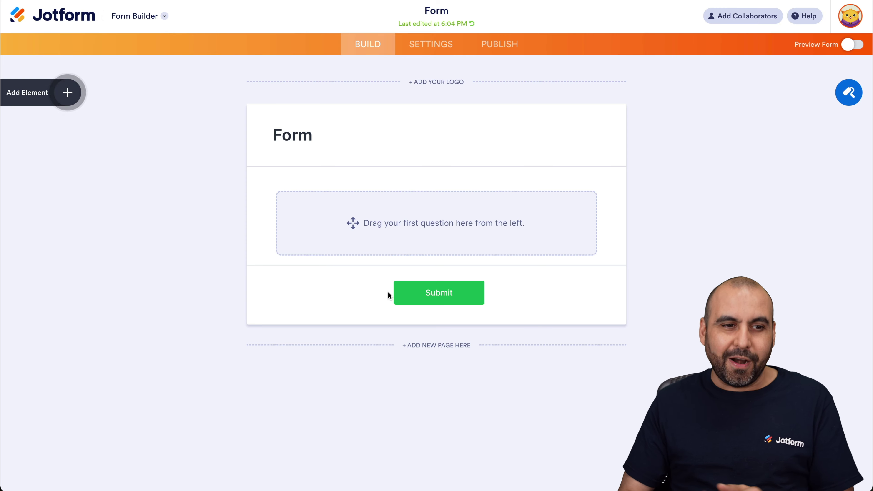
Step: Add Full Name, Address and Phone elements to the blank form
left_click(67, 92)
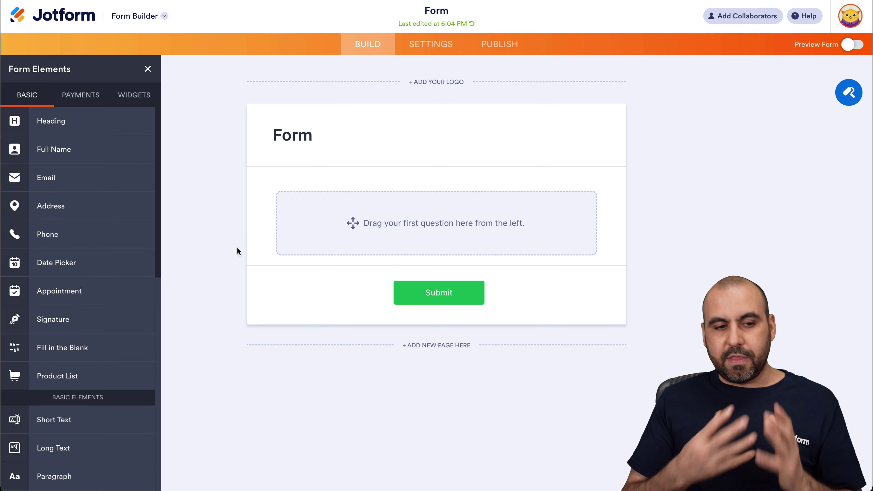
left_click(85, 149)
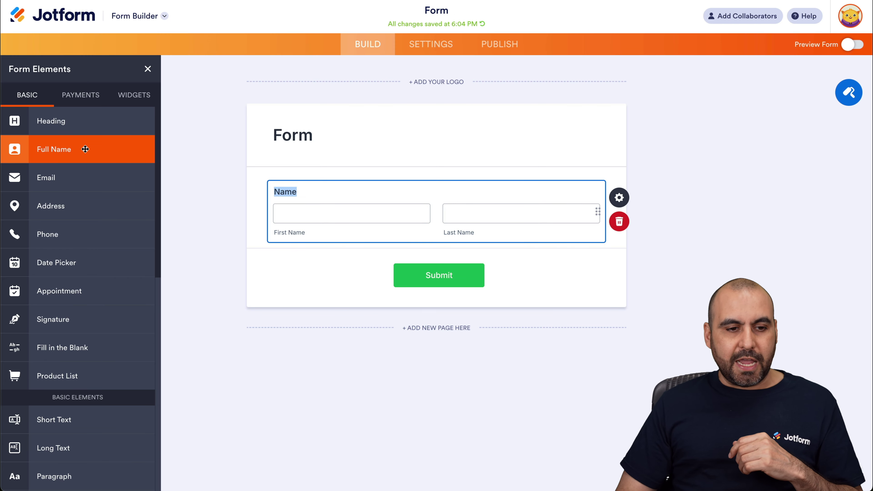
left_click(72, 206)
left_click(72, 204)
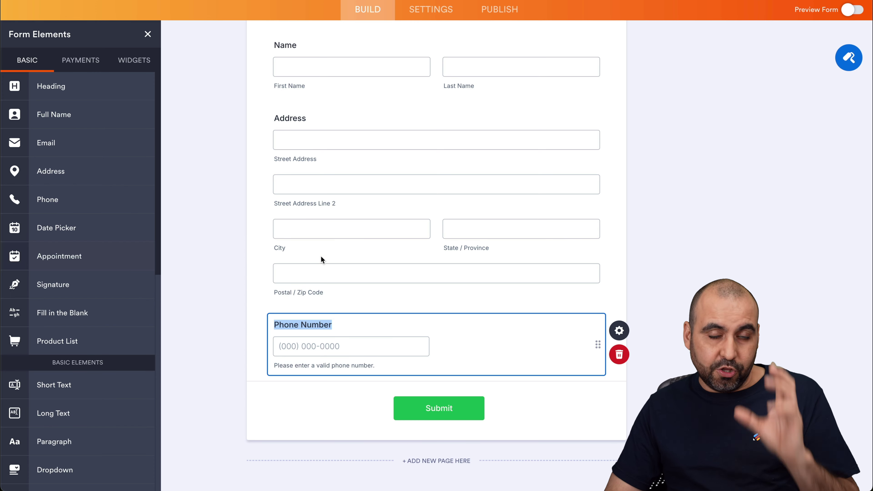
Step: Add a Dropdown element below the phone number and label it "Cake Size"
scroll(59, 309, "down", 4)
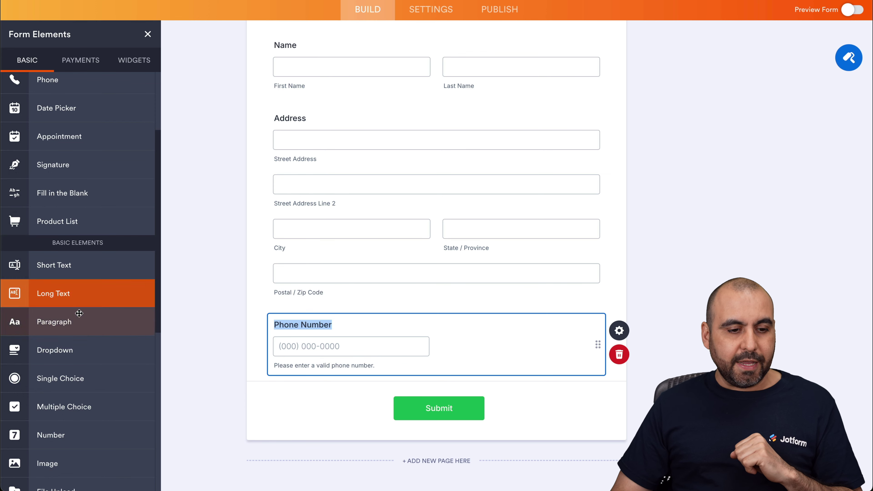
left_click(80, 345)
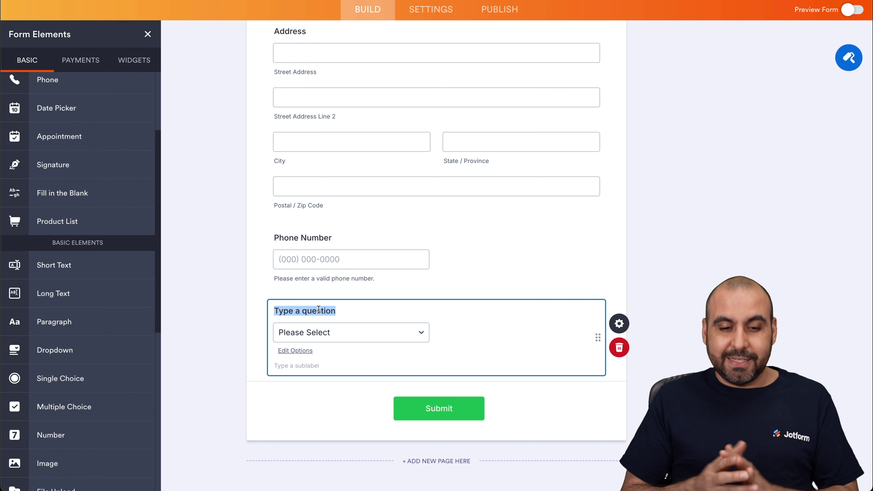
type("Cake Size")
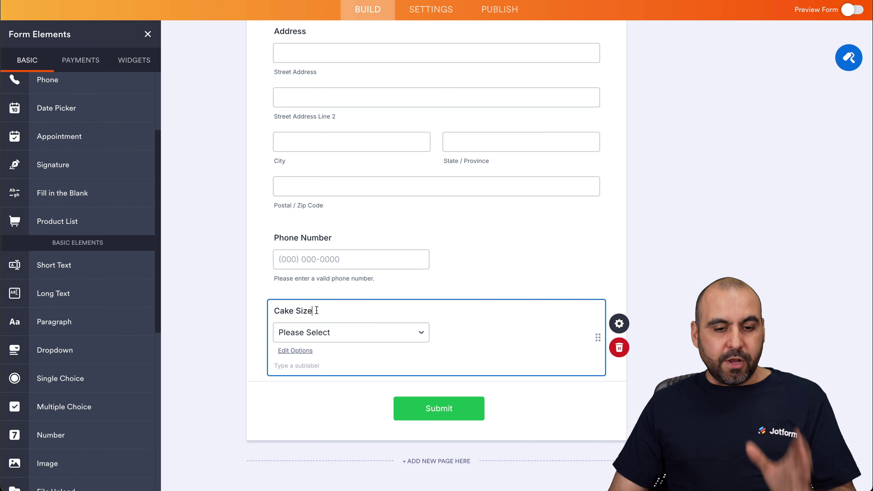
Step: Set the Cake Size dropdown's sublabel to "To determain the size, please let us know how many people would be the cake for"
left_click(619, 323)
left_click(697, 319)
type("To determain the size, please let us know how many people would be the cake for")
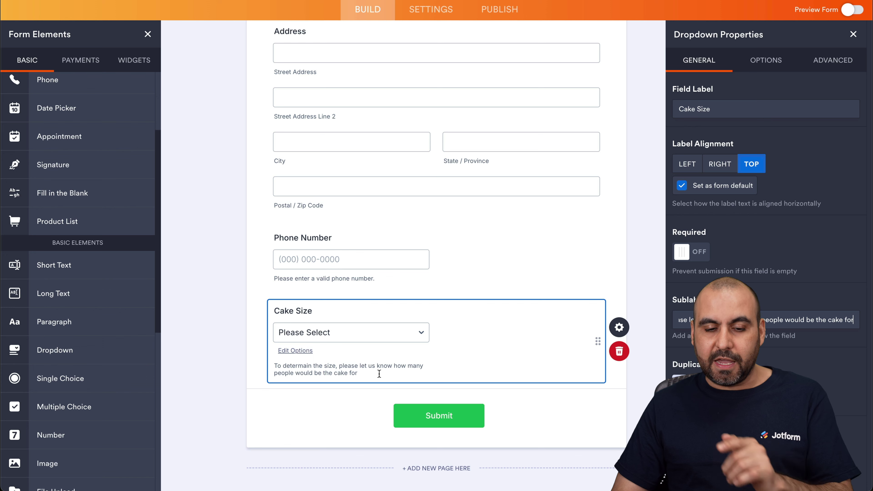
Step: Define the Cake Size dropdown's options as "5-10 people", "10-20 people" and "20-50 people"
left_click(362, 332)
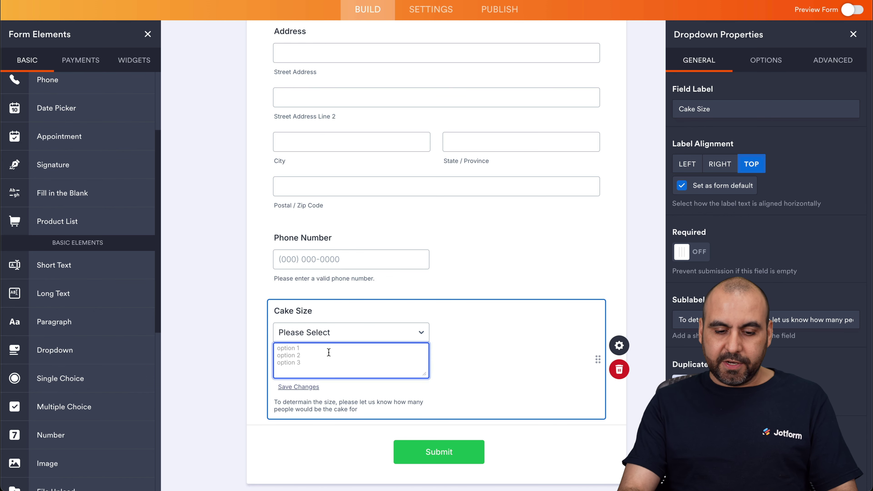
type("5-10 pe")
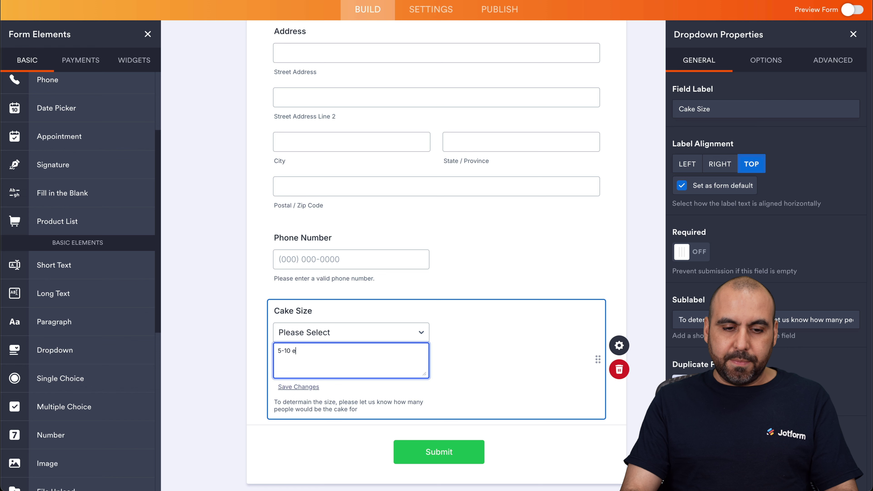
type("ople")
key("Return")
type("10-20")
type(" p")
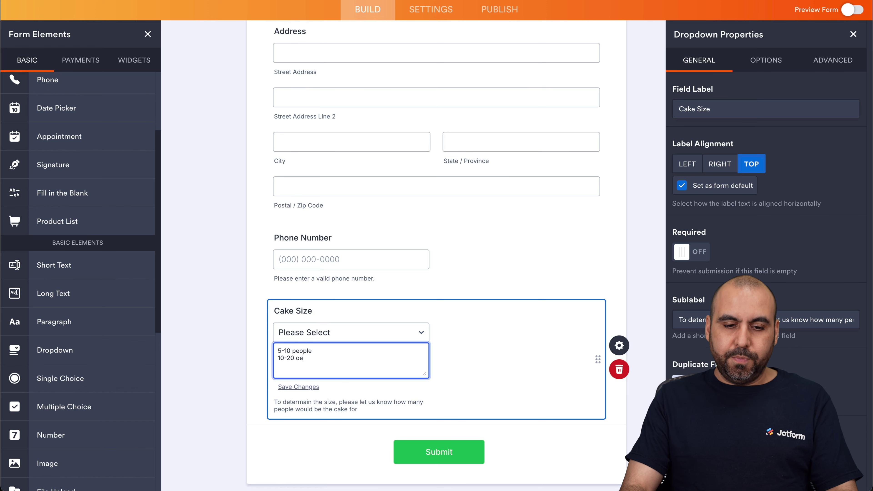
type("eople")
key("Return")
type("20-50 people")
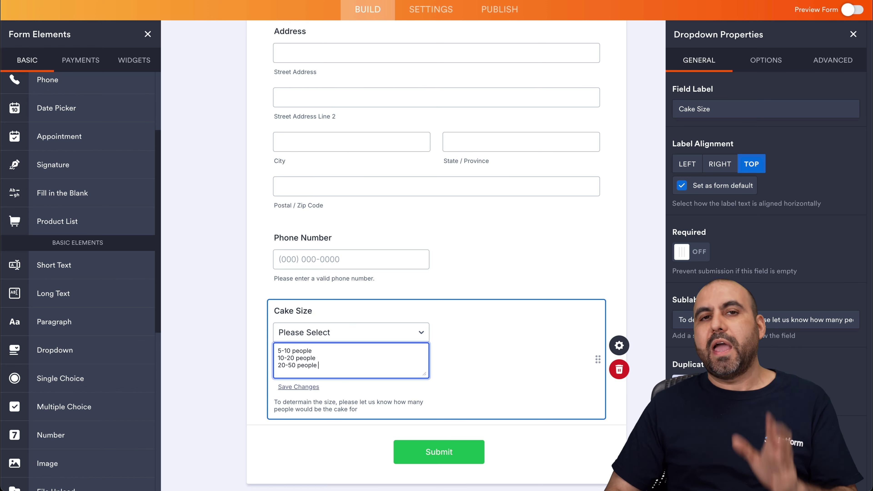
left_click(464, 346)
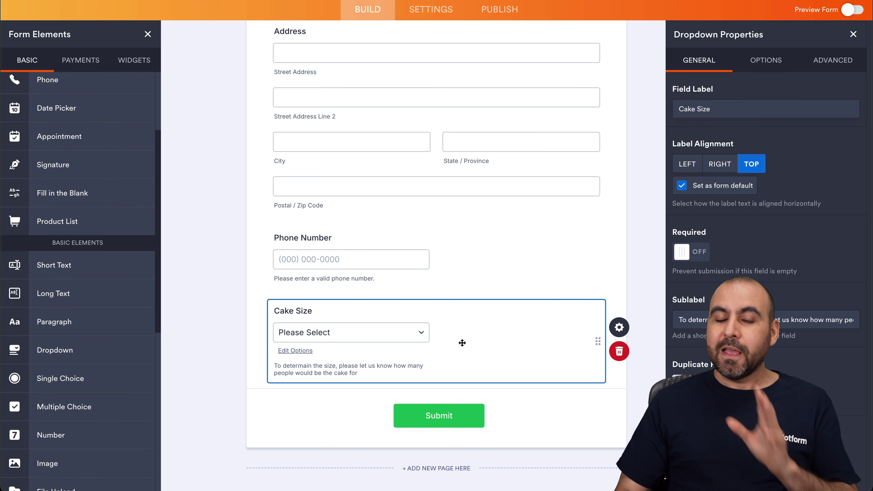
scroll(462, 343, "down", 1)
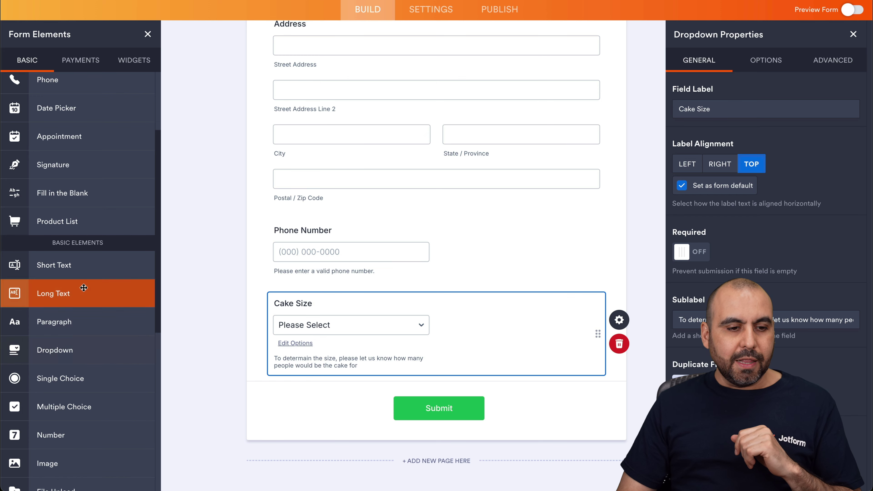
Step: Add a second Dropdown element below Cake Size and turn on Shrink so it shares the row with Cake Size
left_click_drag(77, 348, 382, 392)
left_click(493, 251)
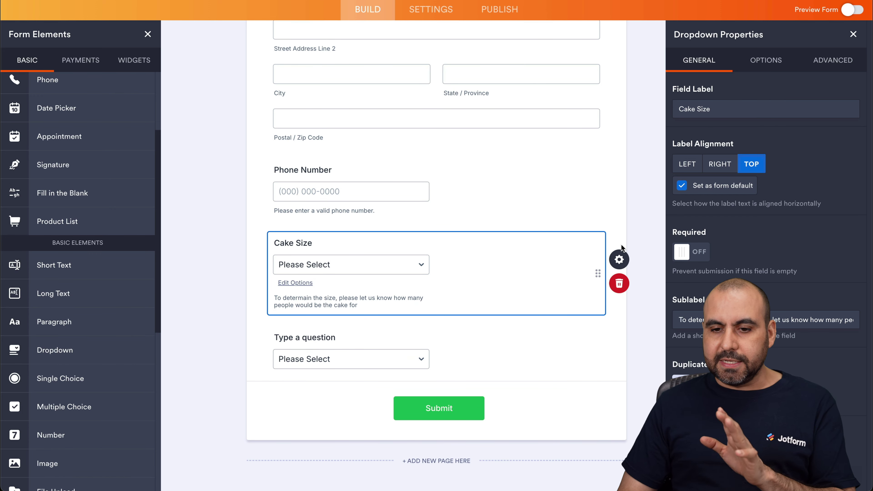
left_click(621, 256)
left_click(620, 259)
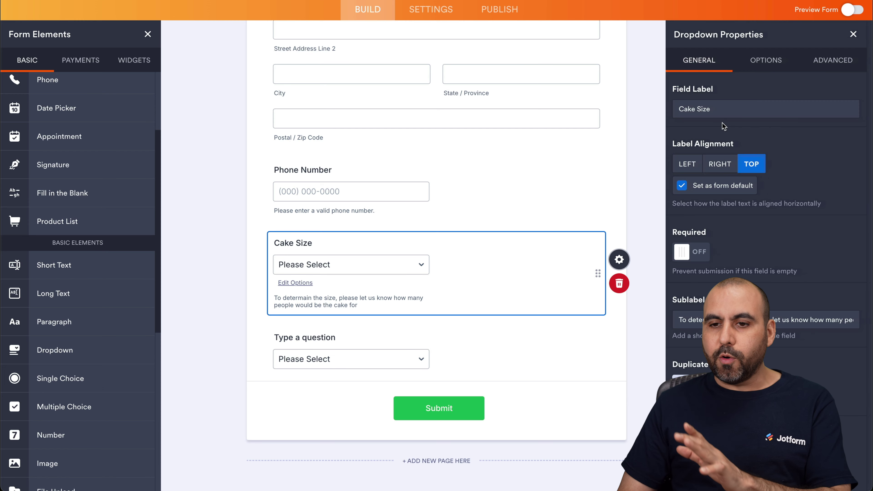
left_click(814, 60)
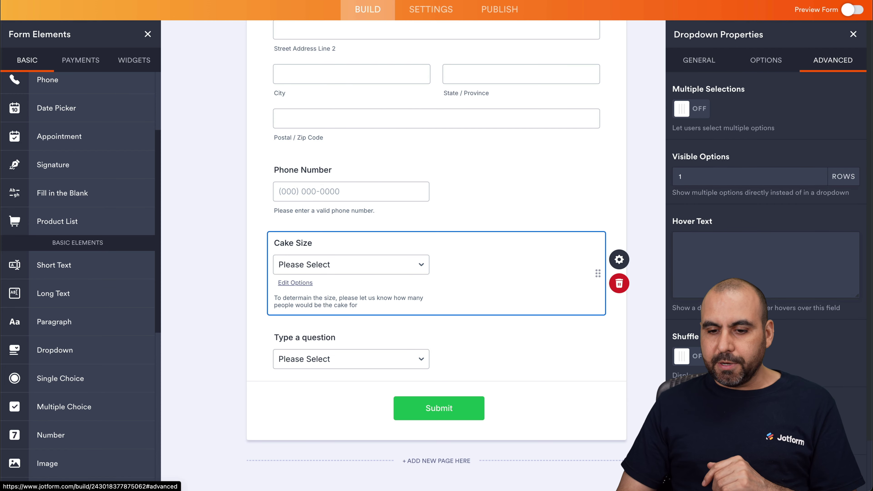
left_click(433, 348)
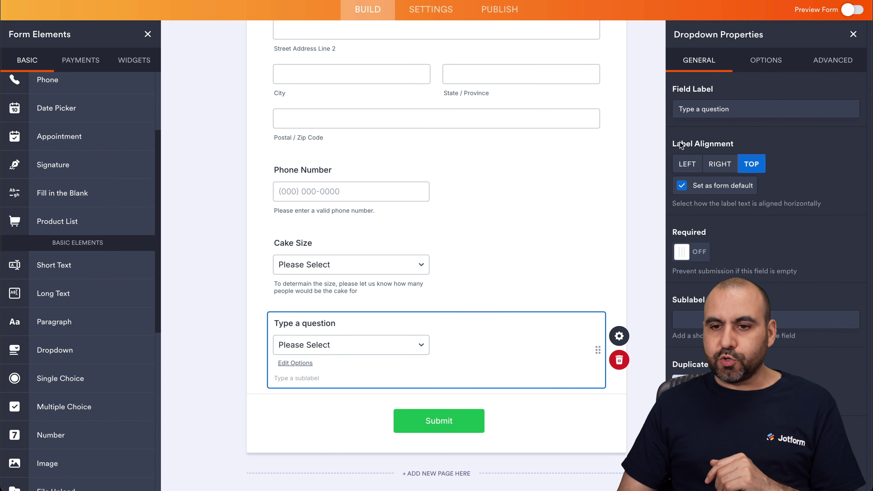
left_click(822, 62)
scroll(823, 67, "down", 2)
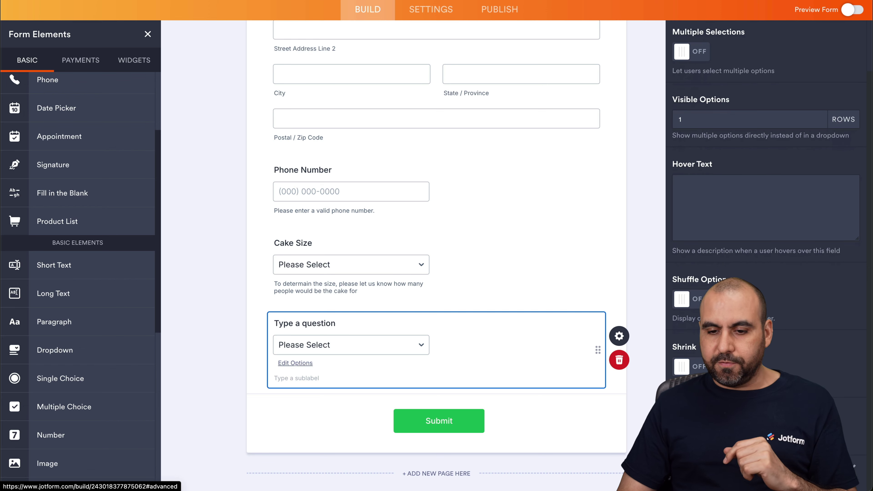
left_click(700, 369)
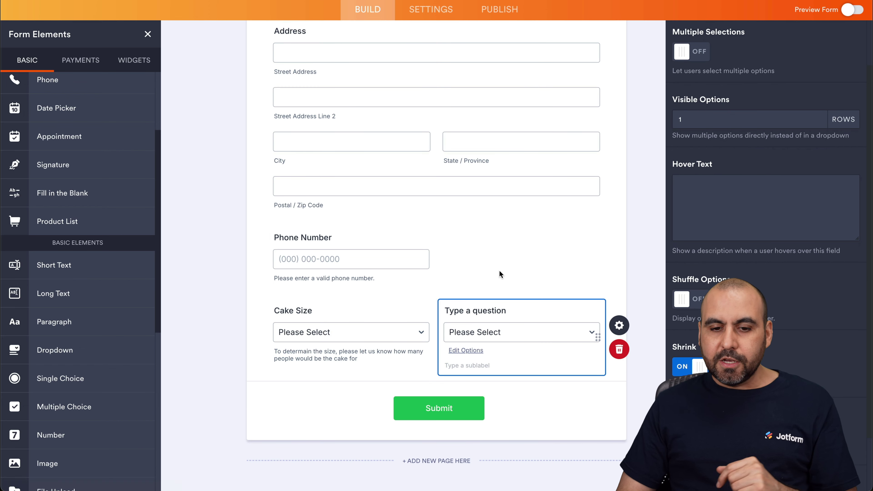
Step: Label the new dropdown "Cake Shape" and define its options as "Square", "Rectangle", "Round" and "Custom"
left_click(484, 306)
type("Cake Shape")
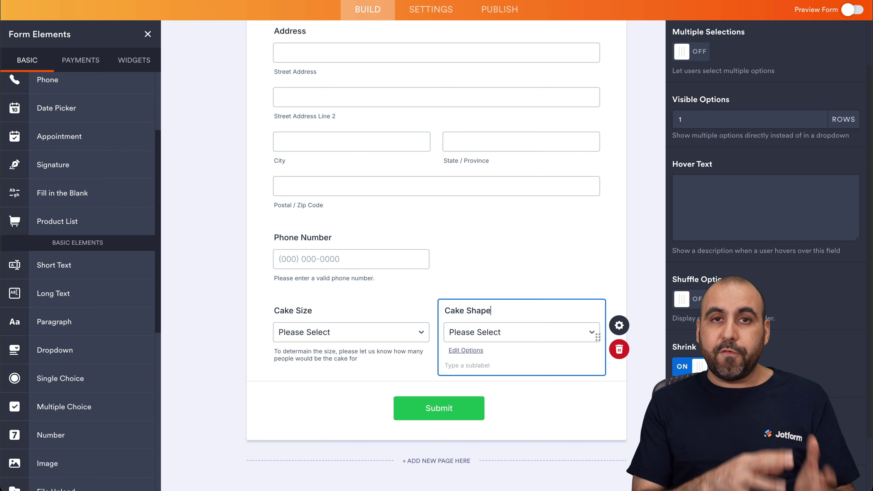
left_click(497, 331)
type("Square Rectangle ")
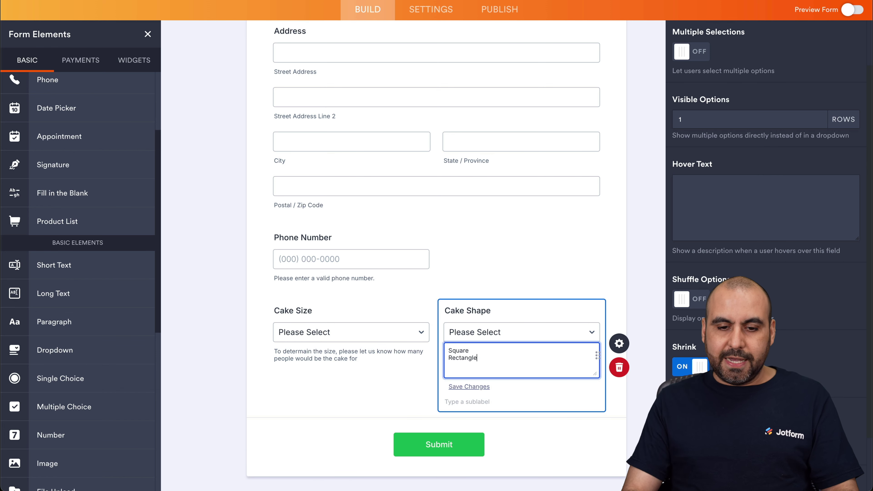
type("Round")
key("Return")
type("Custom")
left_click(434, 305)
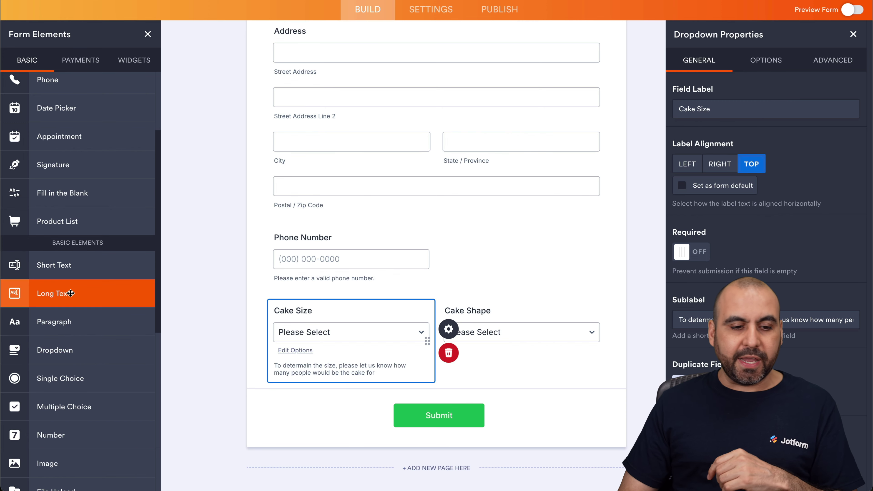
Step: Add a third Dropdown below Cake Size, shrink it to half width and label it "Type of Cake"
left_click_drag(89, 346, 367, 399)
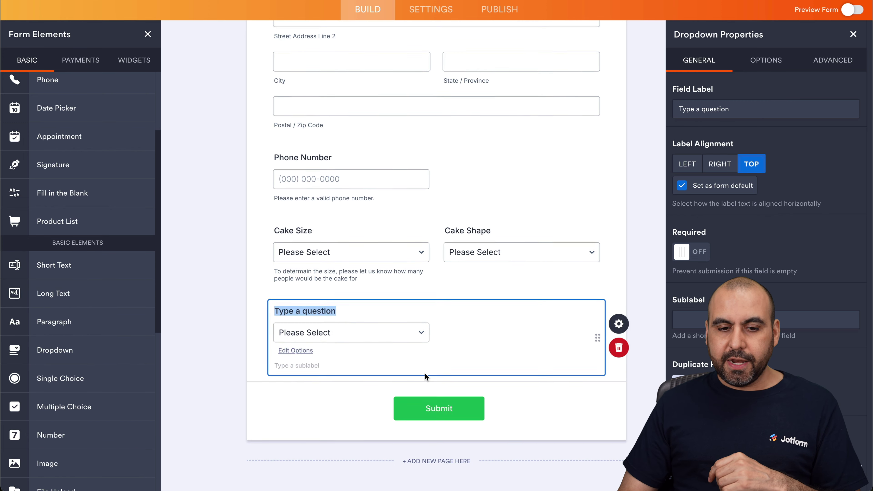
left_click(829, 62)
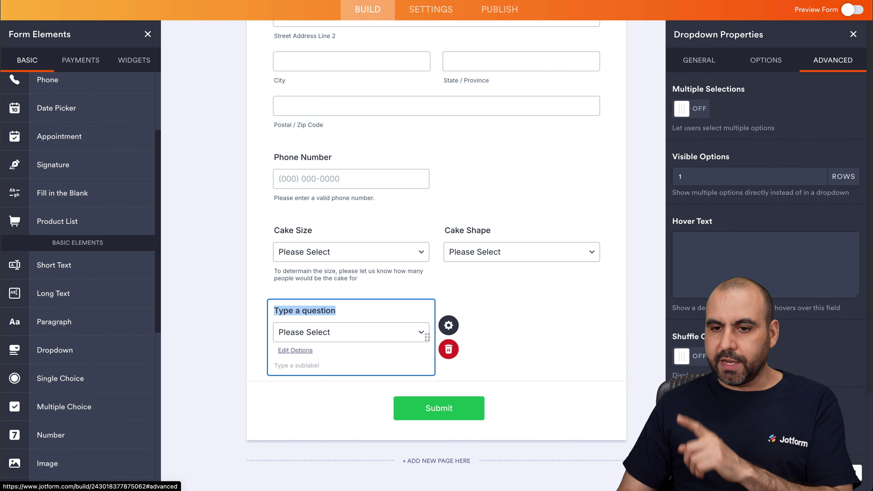
left_click_drag(275, 318, 335, 314)
type("Type of Cake")
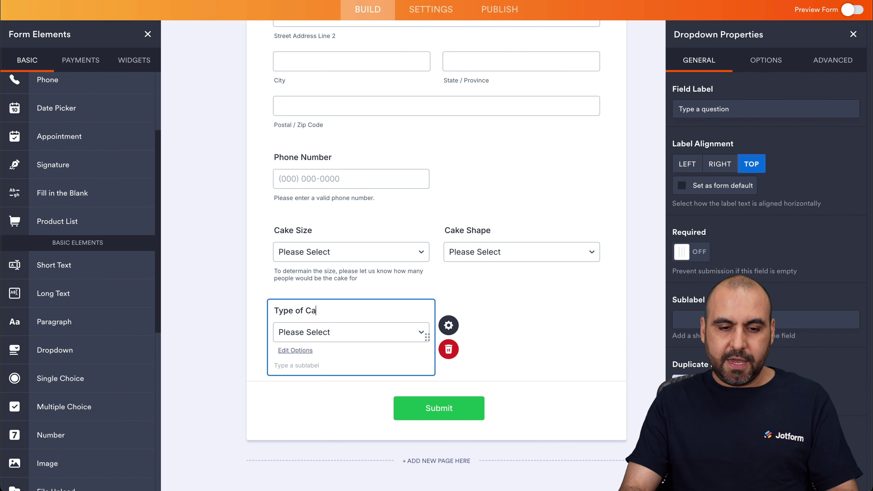
Step: Define the Type of Cake dropdown's options as "Chocolate", "Red Velvet" and "Vanilla"
left_click(341, 338)
type("Chocolate")
key("Return")
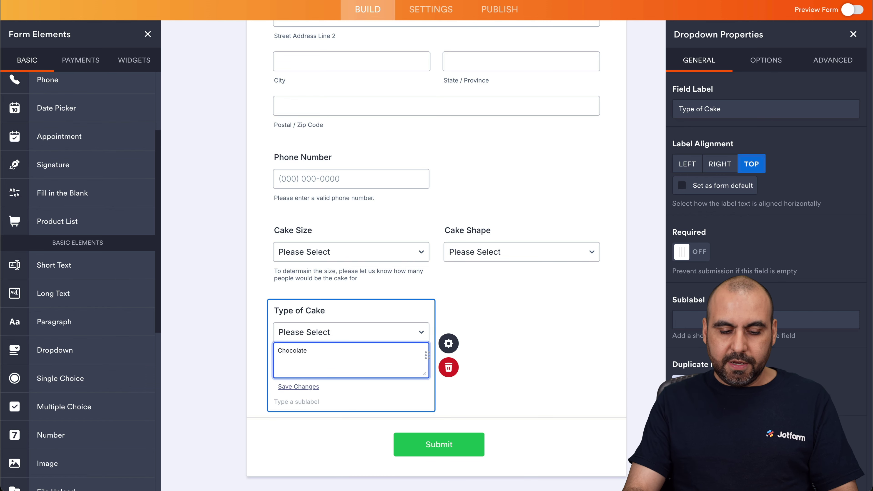
type("Red Velvet ")
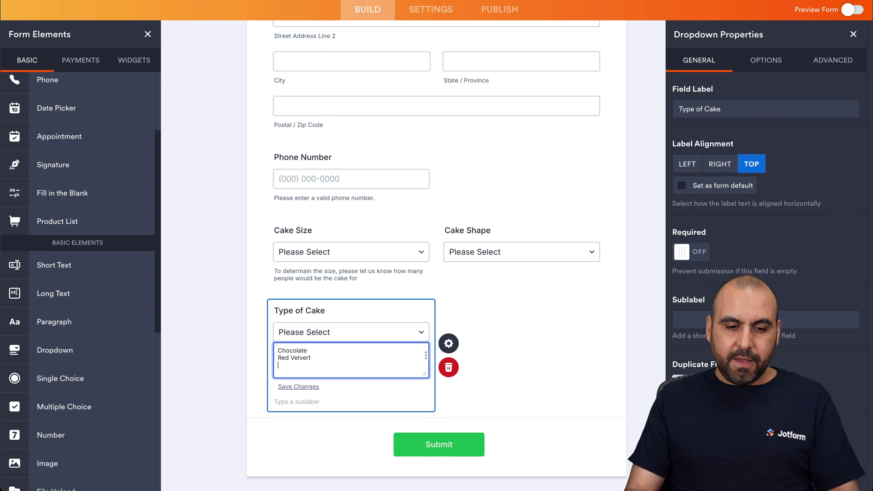
type("Vanilla")
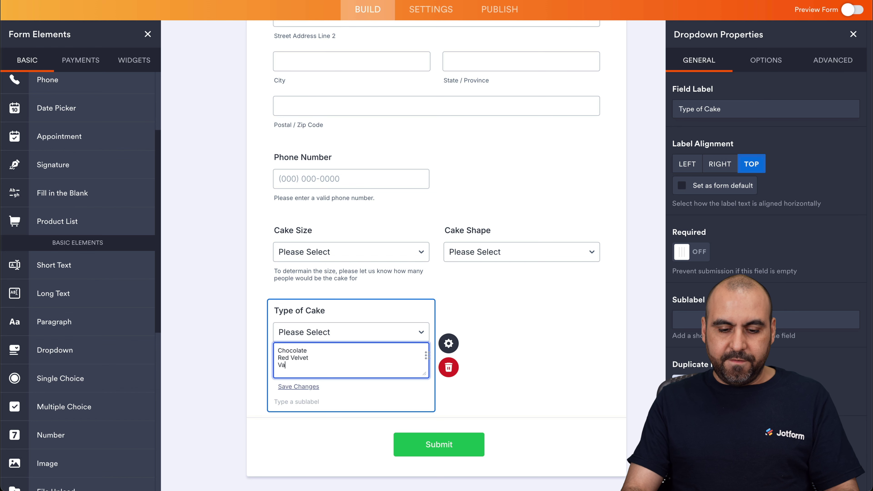
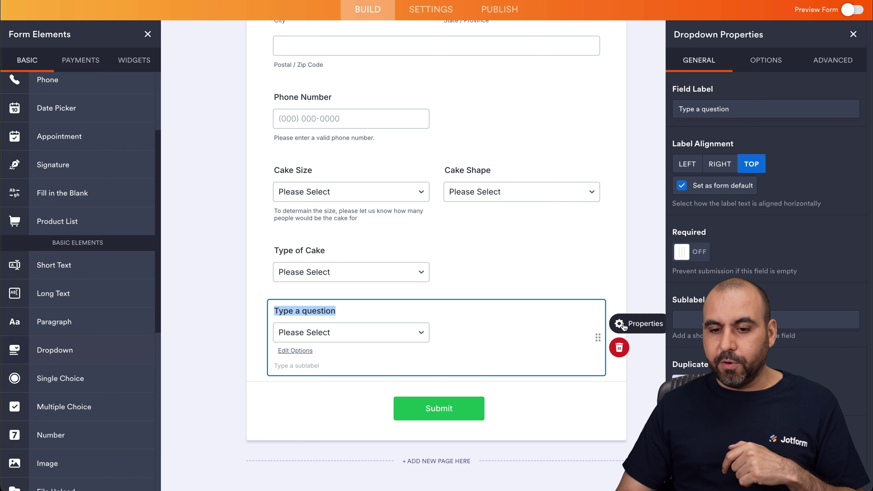
Step: Delete the unnamed dropdown below Type of Cake and add a shrunken Multiple Choice element beside Type of Cake instead
left_click(619, 348)
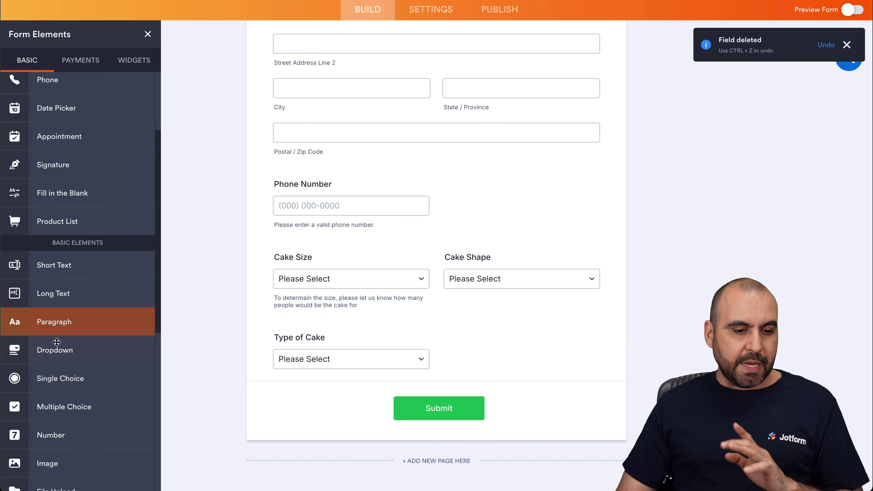
left_click_drag(67, 413, 507, 330)
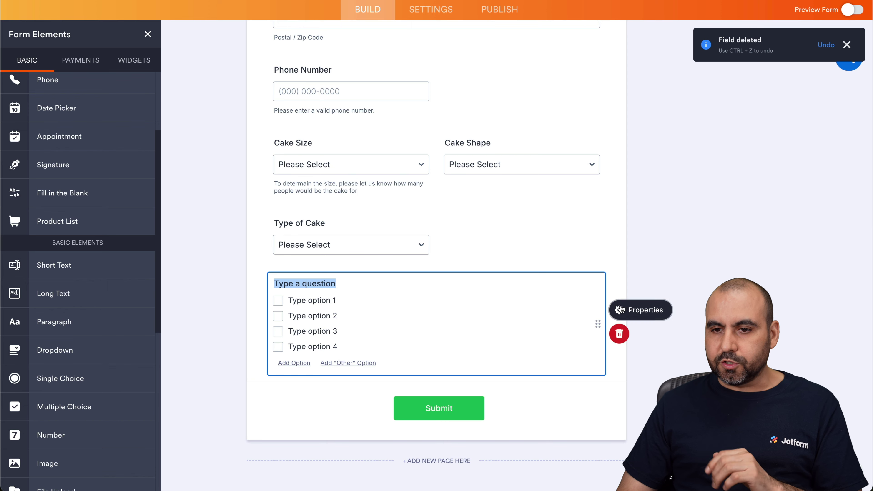
left_click(619, 309)
left_click(845, 57)
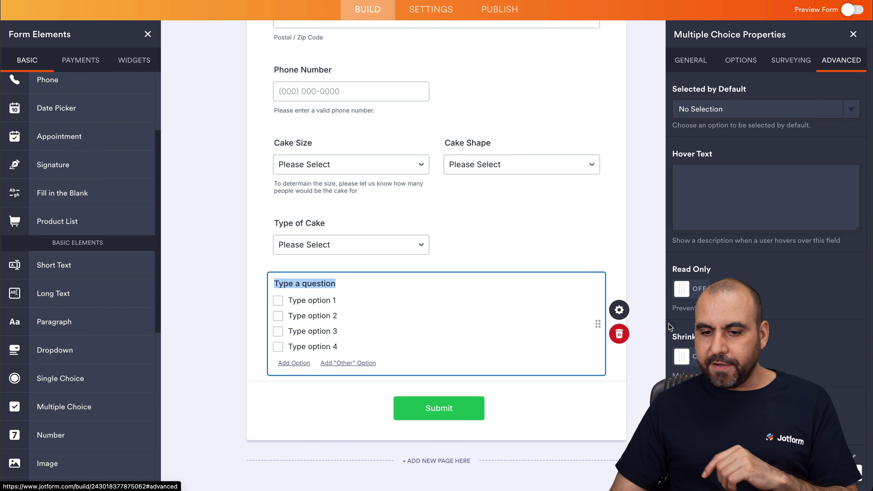
left_click(685, 357)
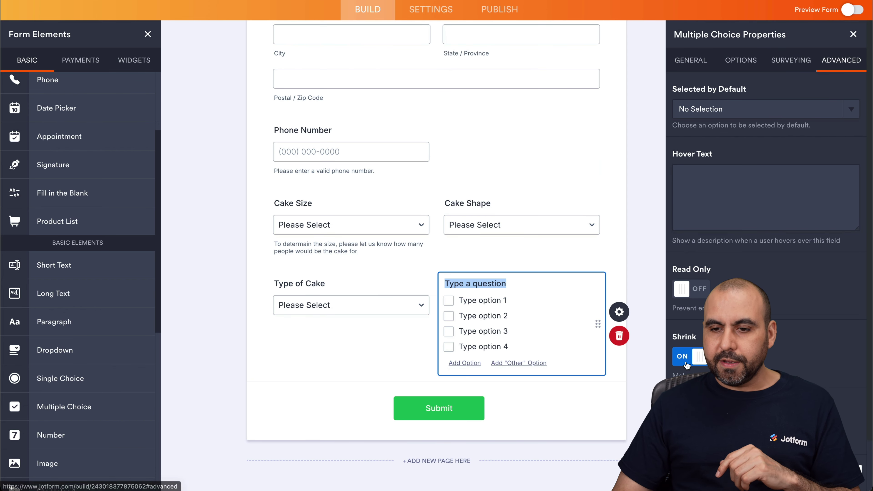
left_click(853, 33)
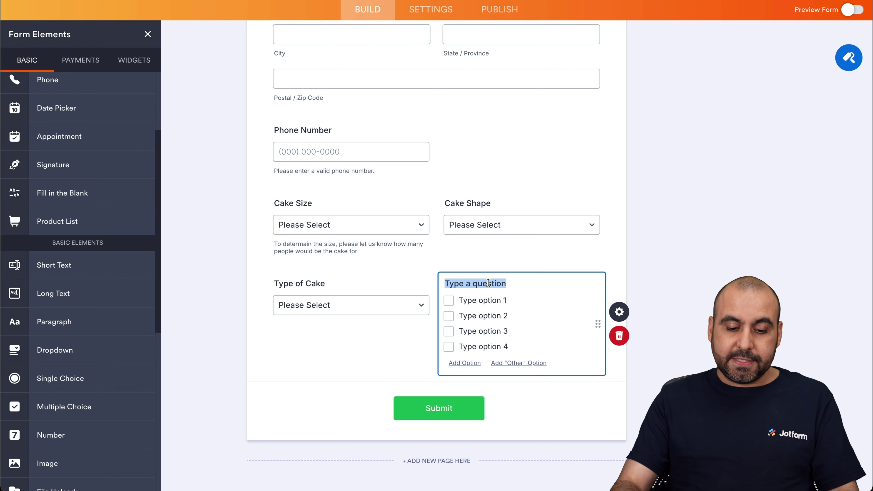
Step: Label the Multiple Choice field "Choose Filling" with the options "Chocolate", "Vanilla" and "Strawberry", and remove the fourth option
type("Choose Filling")
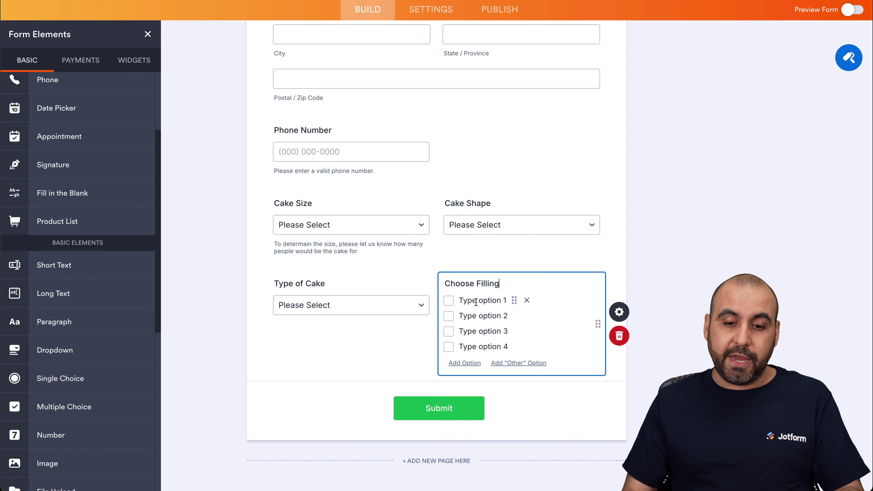
left_click(486, 301)
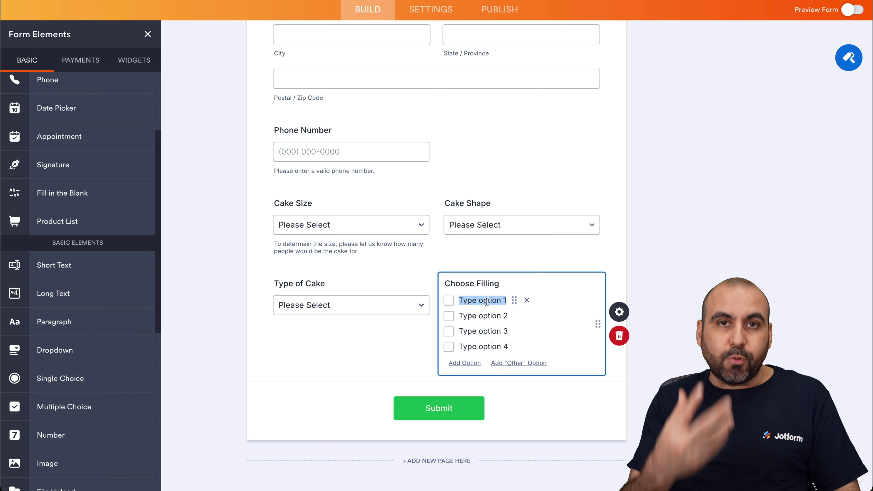
type("Chocolate")
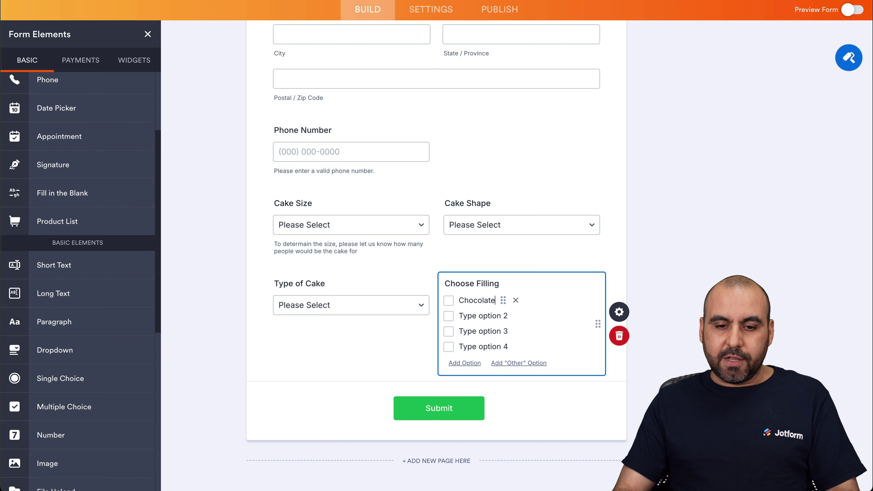
key("Tab")
type("Vanilla")
key("Tab")
type("Straw")
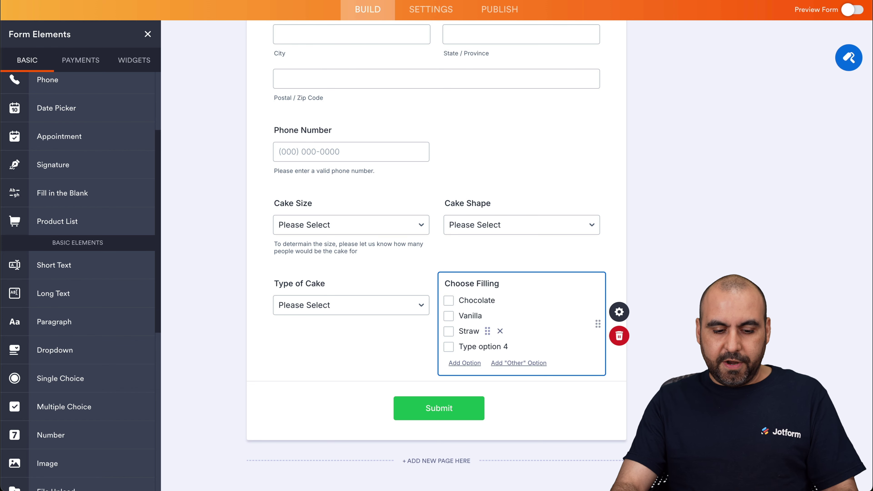
type("berry")
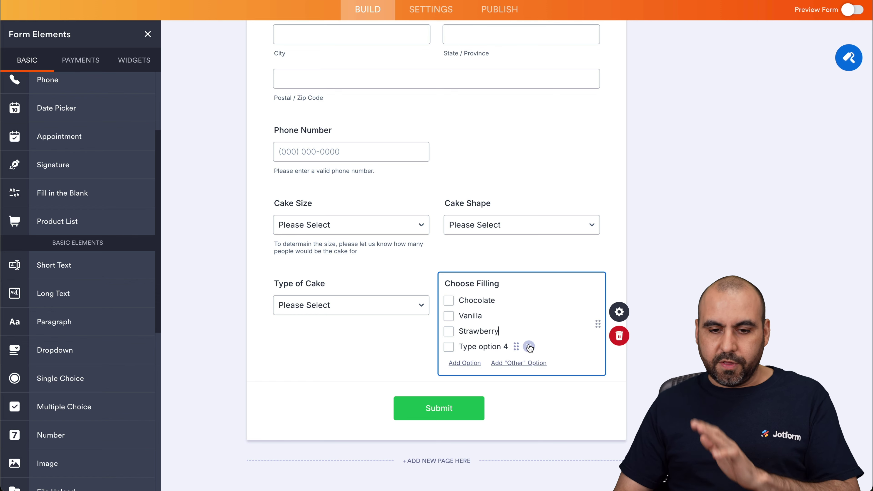
left_click(529, 347)
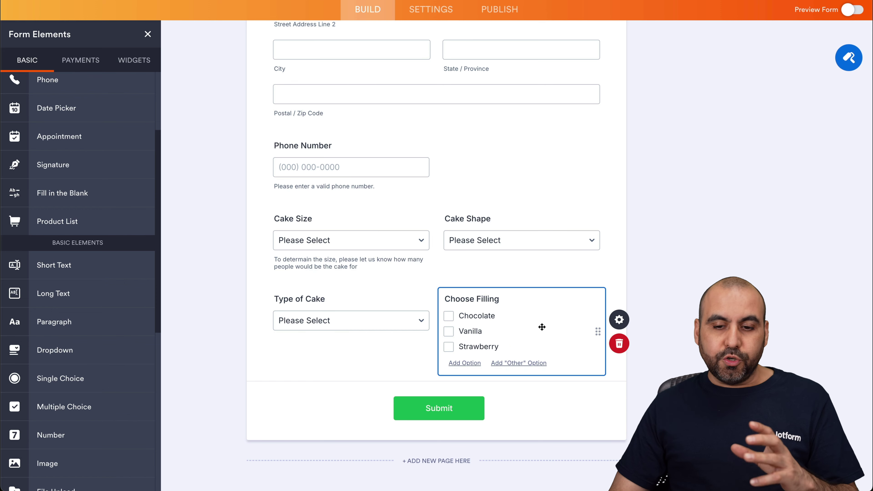
Step: Set the Choose Filling field's hover text to "Choose maximum 2"
left_click(619, 319)
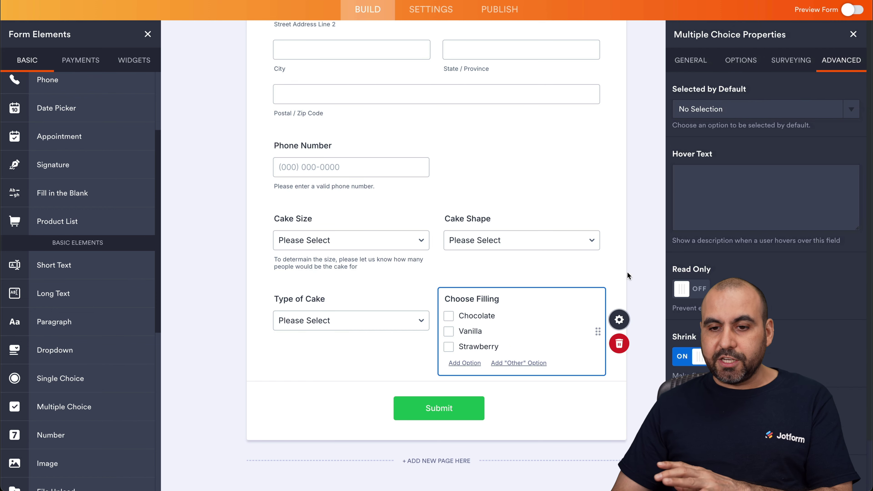
left_click(704, 174)
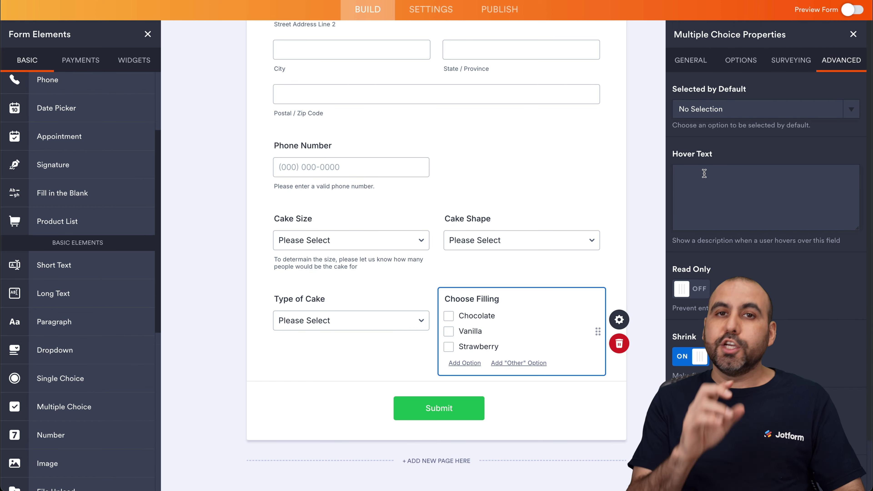
type("Choose  maximum 2")
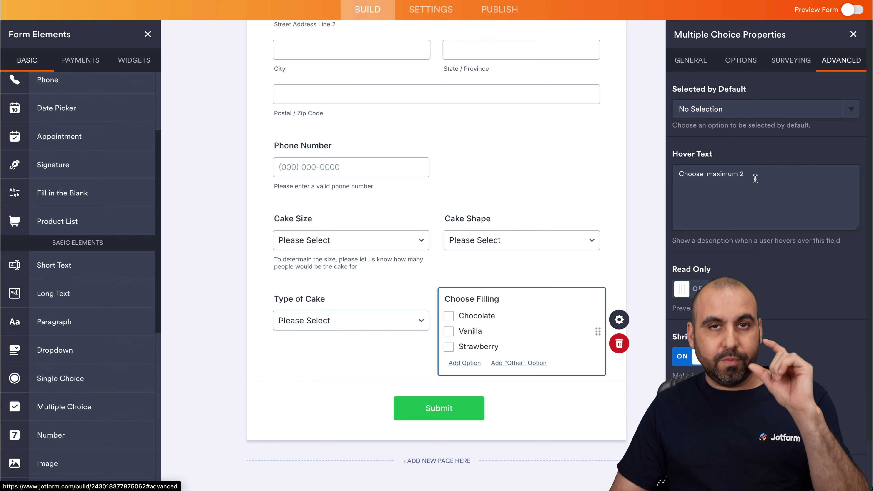
Step: Turn on entry limits for the Choose Filling field with a minimum of 1 and a maximum of 2
left_click(788, 66)
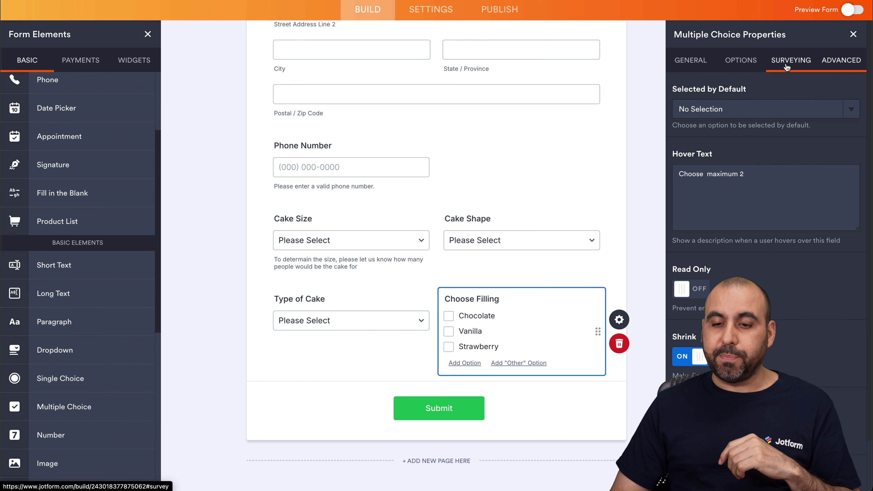
left_click(698, 109)
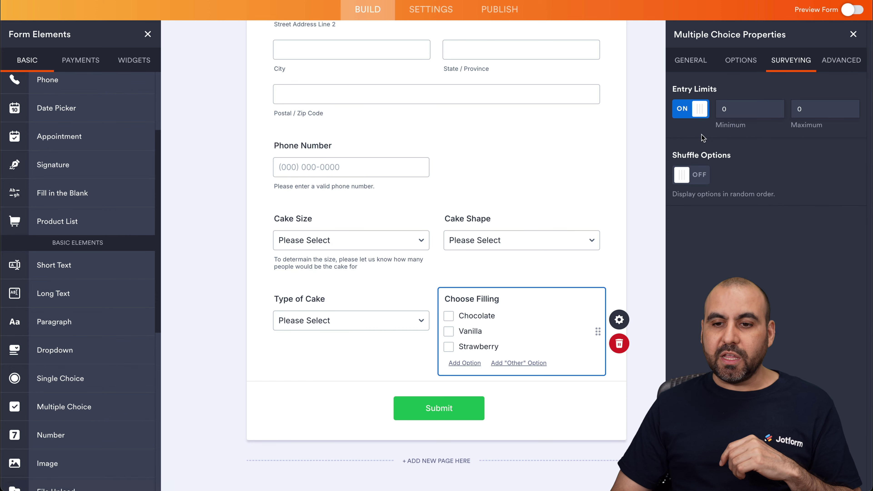
left_click(745, 113)
type("1")
left_click(751, 143)
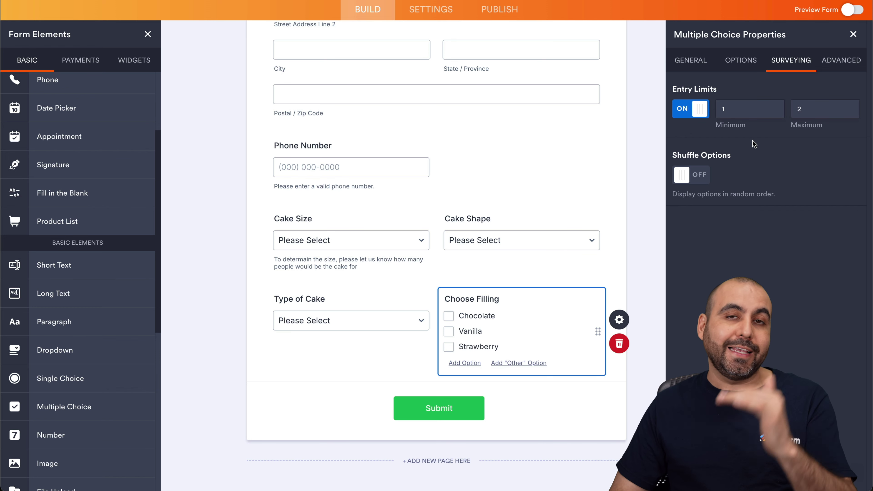
Step: Spread the Choose Filling options across columns and close the field's properties
left_click(751, 66)
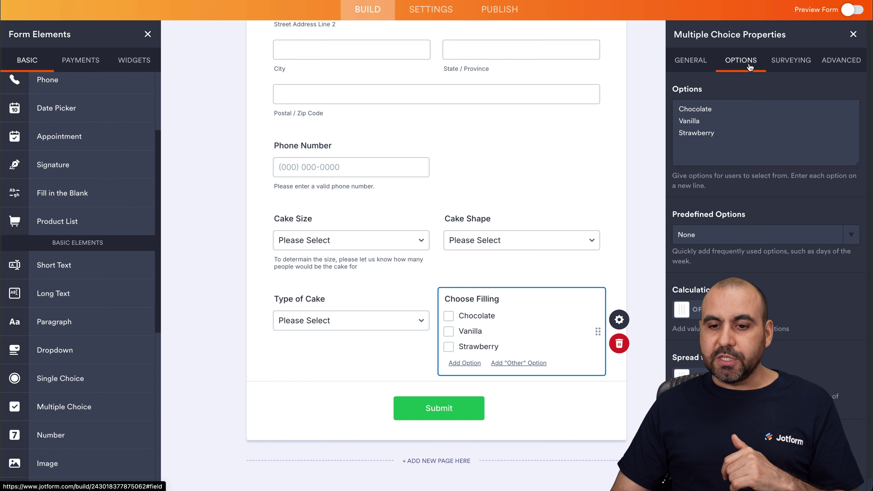
scroll(744, 226, "down", 1)
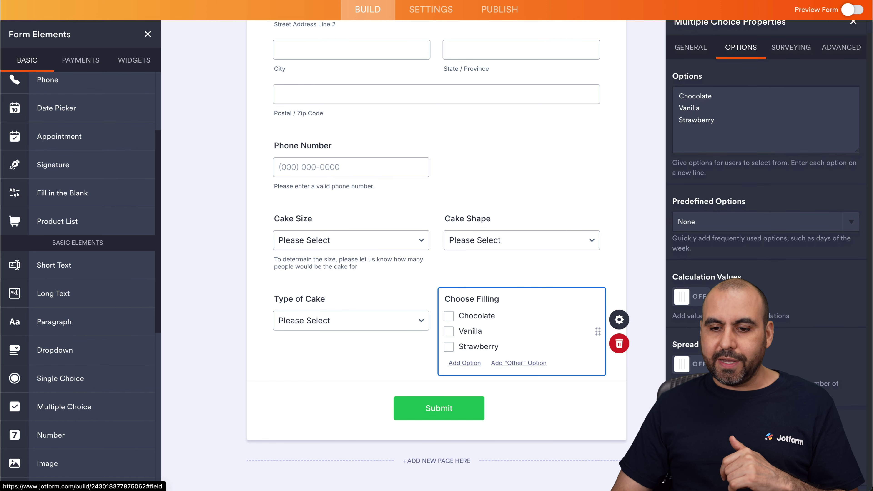
left_click(697, 371)
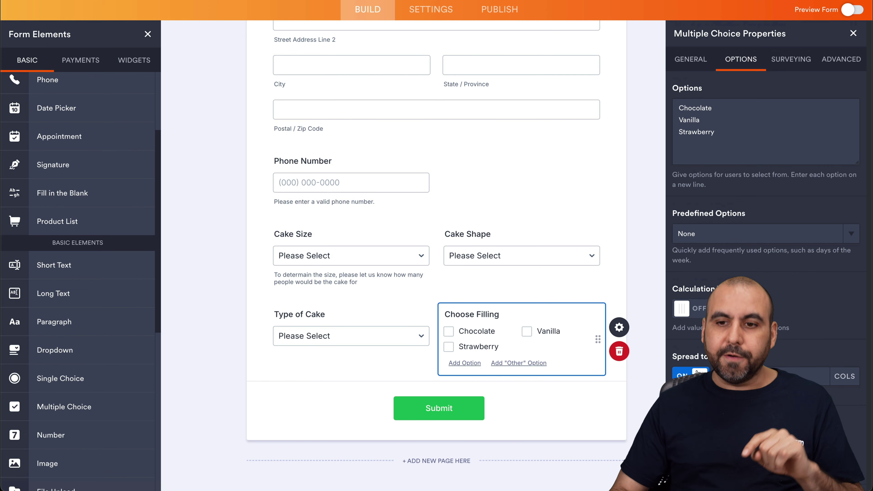
left_click(853, 33)
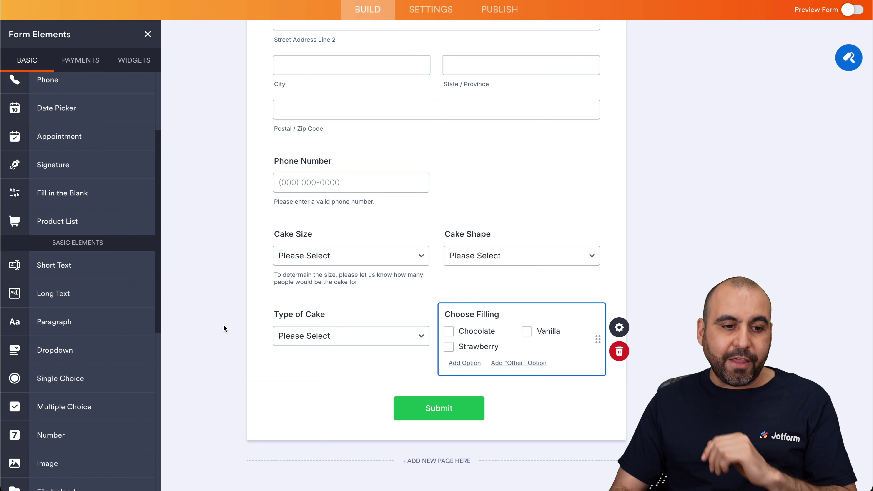
Step: Add two Long Text fields at the end of the form, labelled "Do you have allergies?" and "Do you have any speacial request?"
left_click_drag(83, 294, 413, 380)
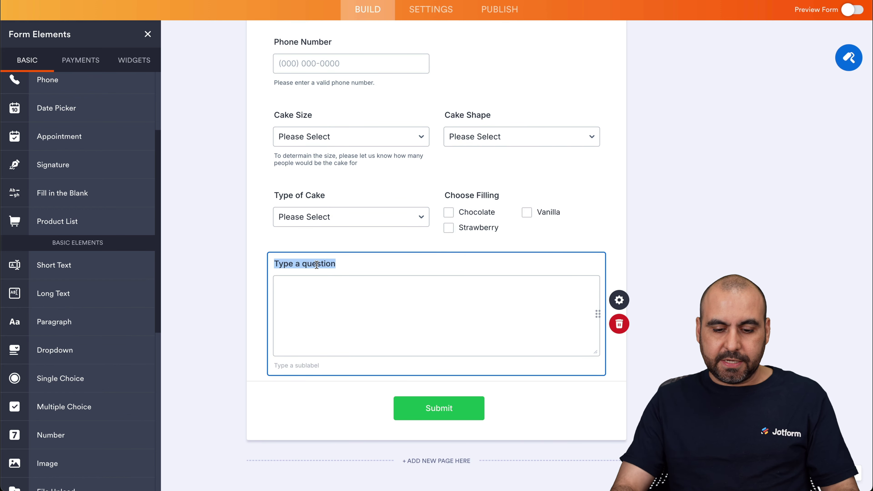
type("Do you have allergies?")
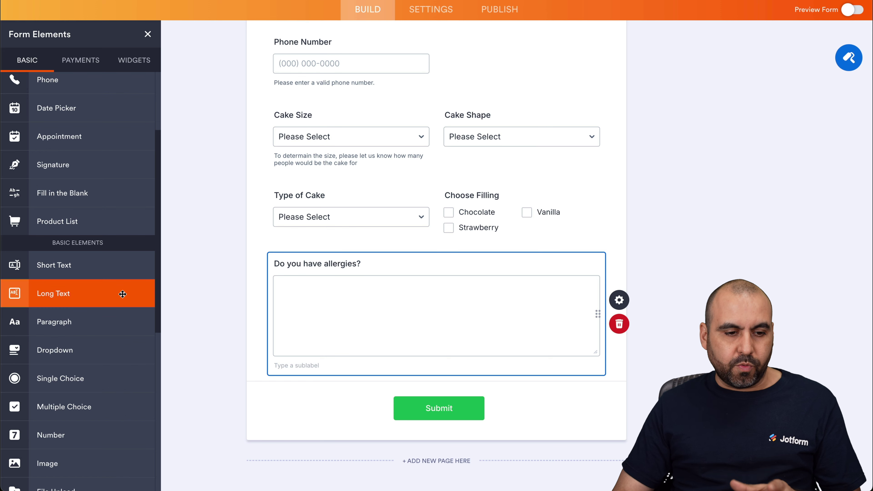
left_click_drag(119, 293, 454, 402)
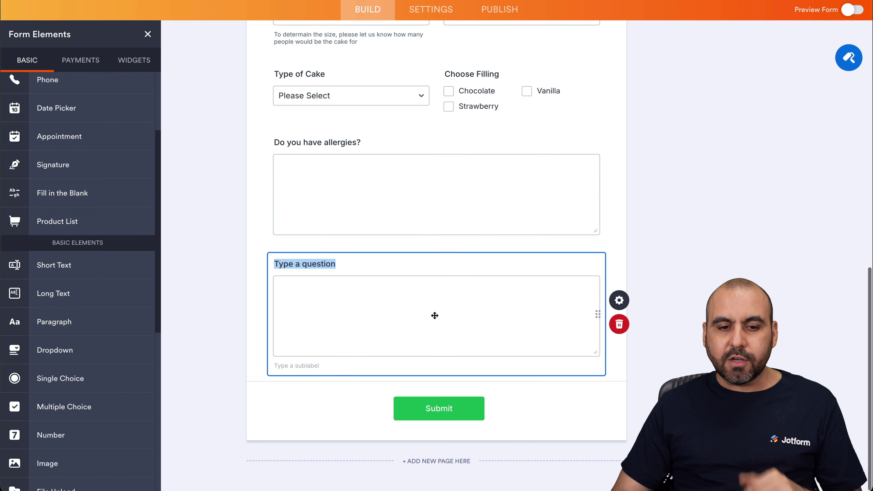
type("Do you have any speacial request?")
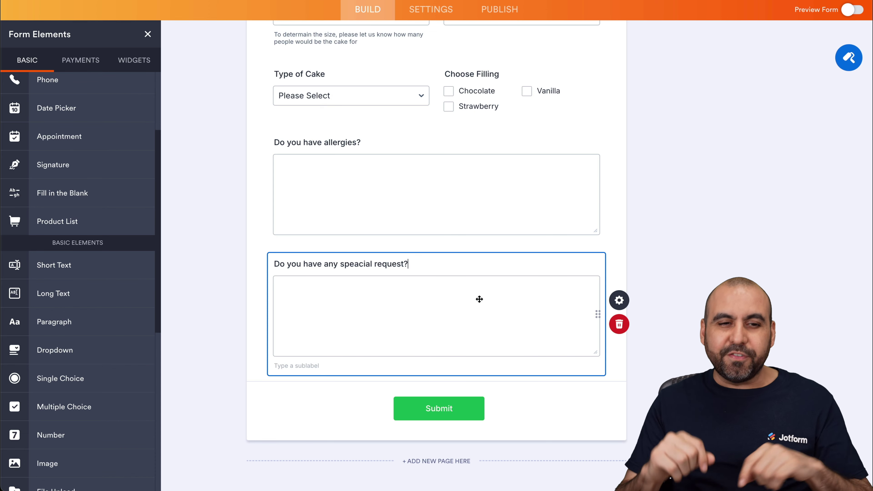
Step: Add a File Upload field below the special request question and label it "Photo or sketch of the cake"
scroll(138, 353, "down", 5)
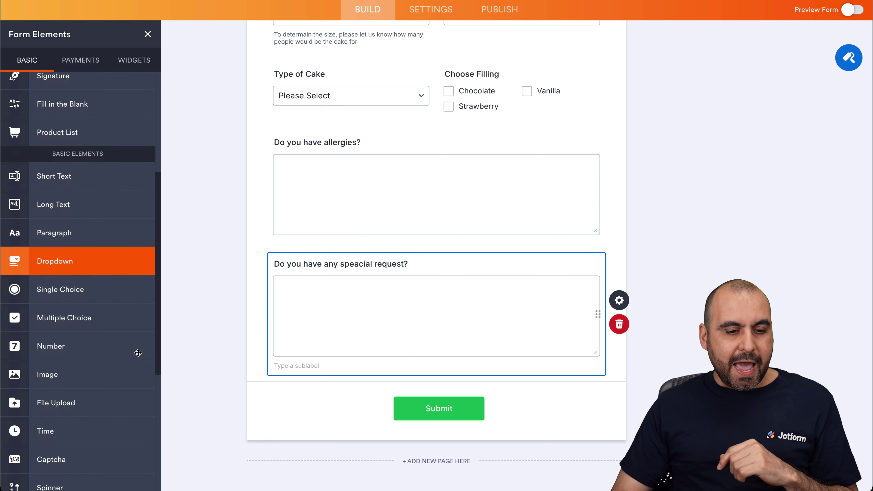
left_click_drag(88, 341, 389, 399)
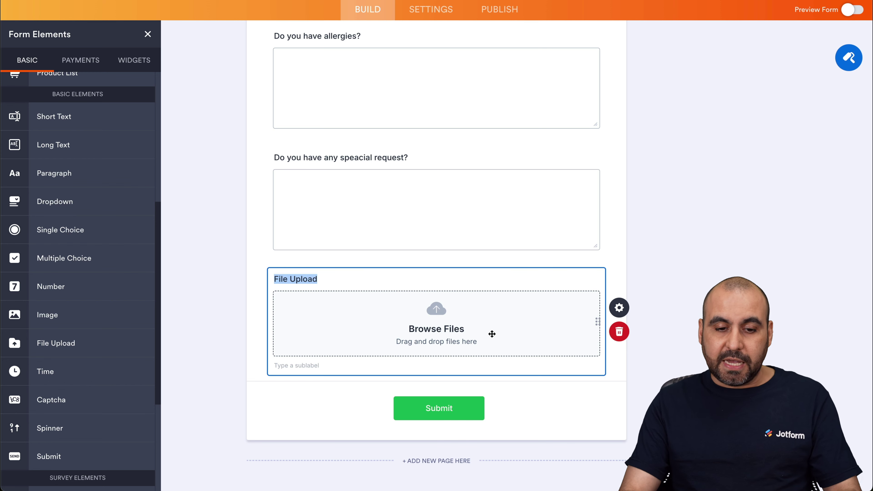
type("Photo or sketch of the cake")
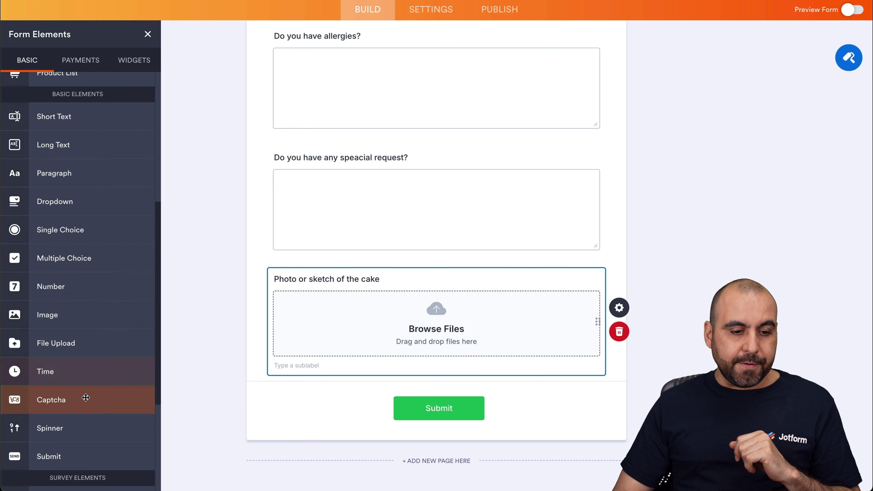
Step: Add an Email field at the end of the form and shrink the file upload field so the two sit side by side
scroll(83, 401, "down", 3)
scroll(75, 413, "up", 10)
left_click_drag(86, 143, 411, 406)
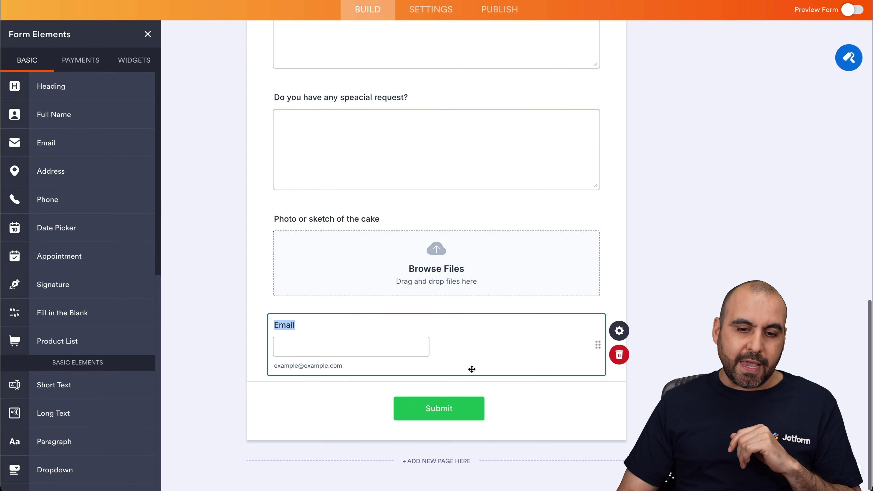
left_click(584, 280)
left_click(619, 247)
left_click(852, 60)
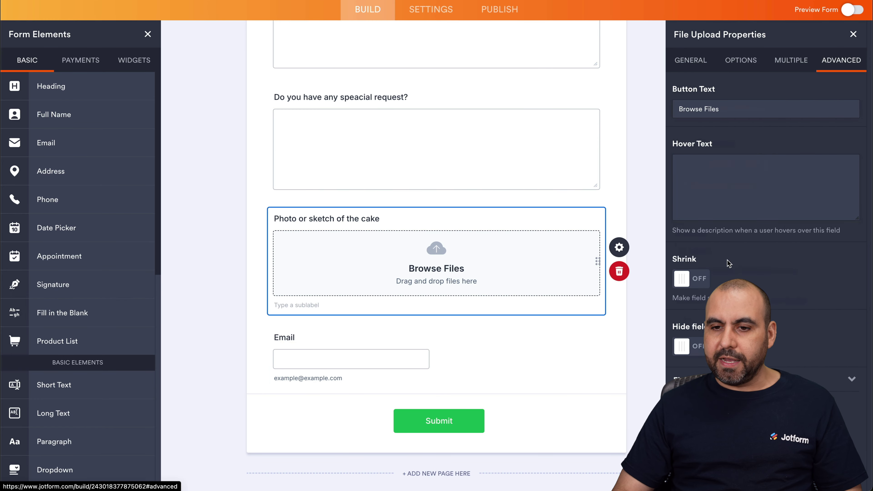
left_click(700, 277)
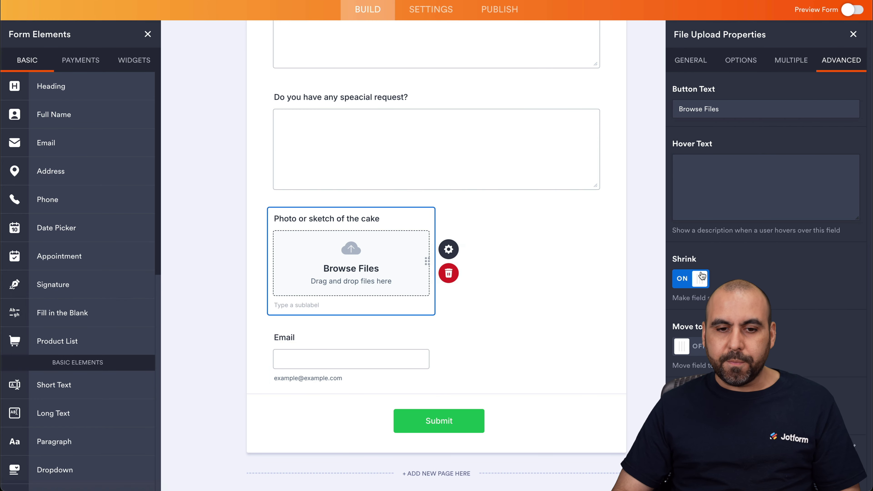
left_click(326, 386)
left_click(833, 60)
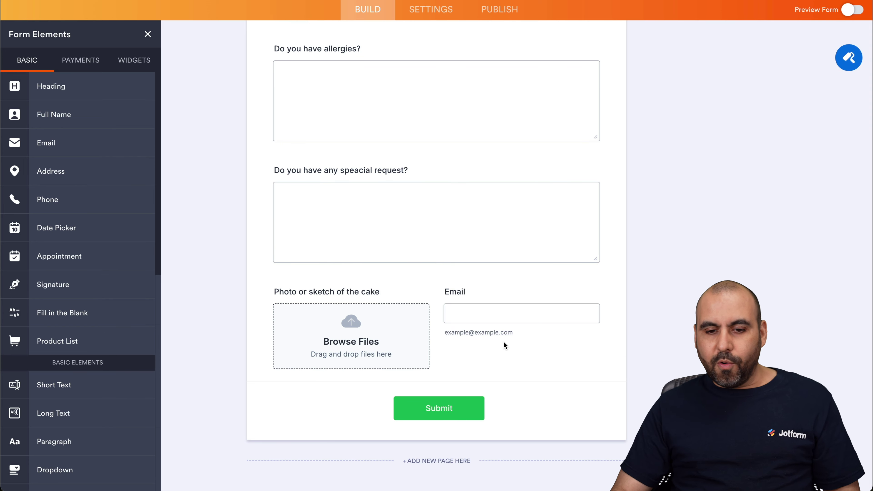
Step: Change the form's heading to "Cake Order Form"
scroll(503, 341, "up", 20)
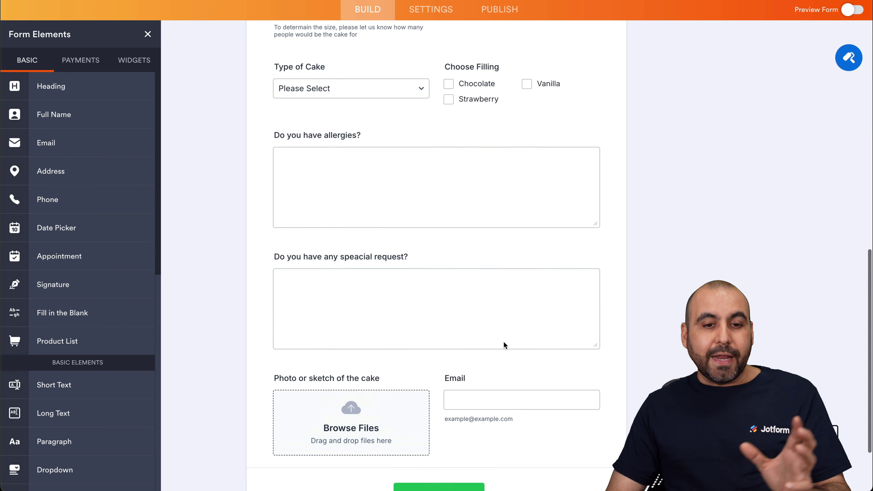
scroll(503, 344, "up", 2)
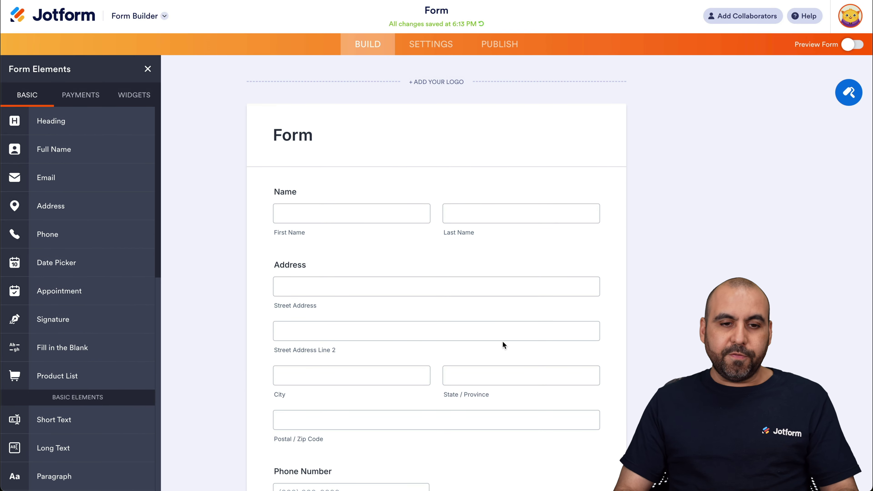
left_click(278, 138)
type("Cake Order")
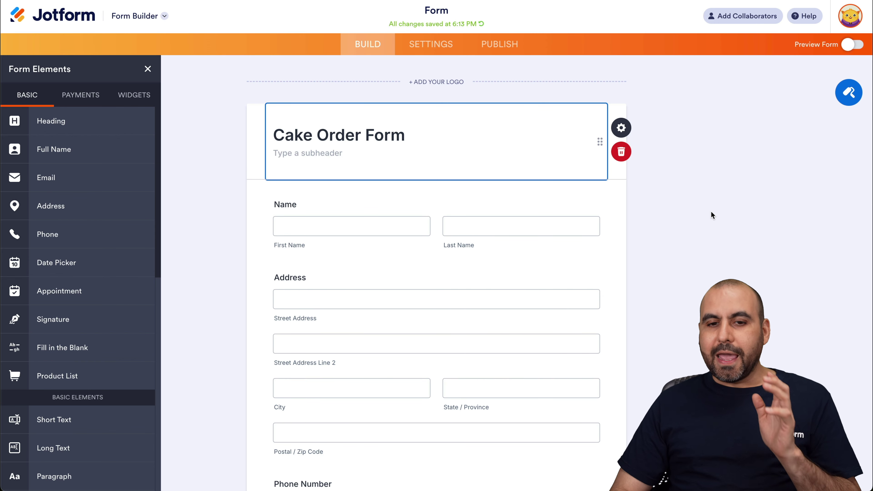
left_click(636, 252)
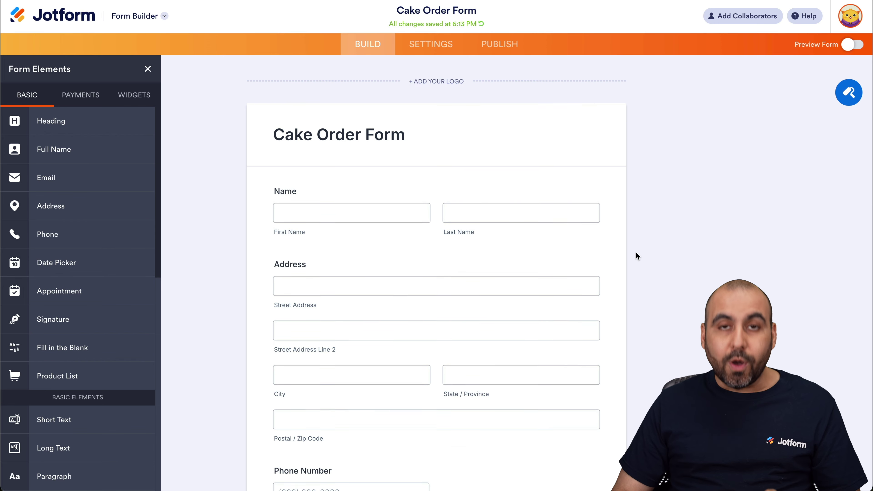
Step: Open the form designer and try the teal, yellow, brown and green color schemes on the form
scroll(635, 253, "down", 1)
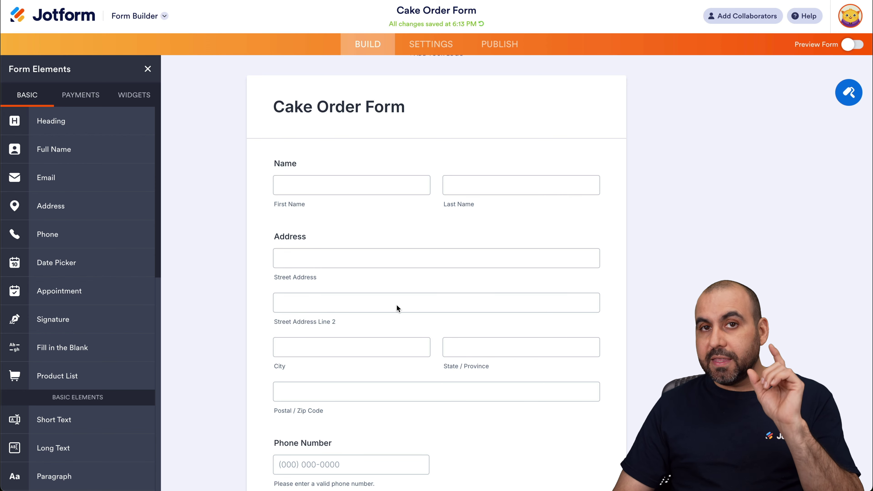
scroll(397, 306, "up", 1)
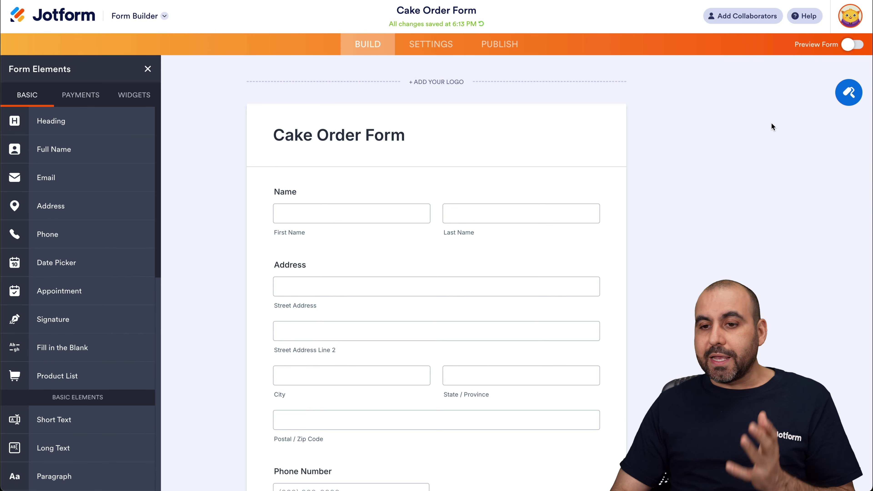
left_click(849, 92)
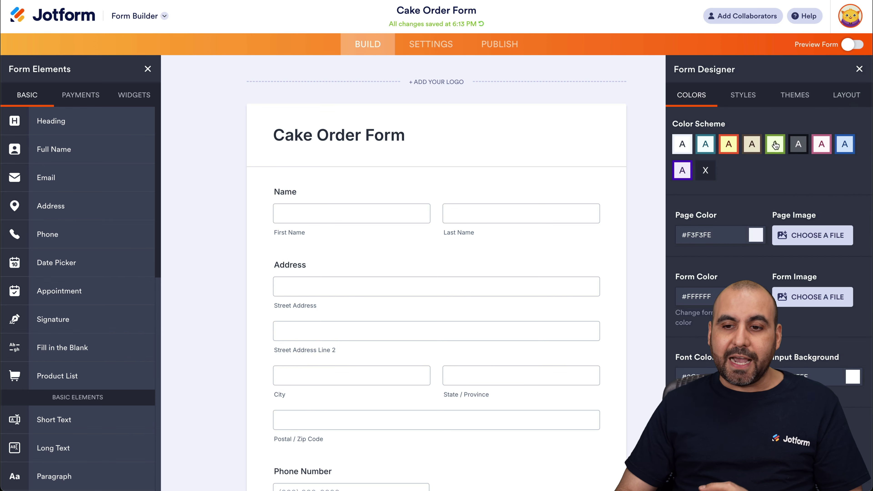
left_click(702, 147)
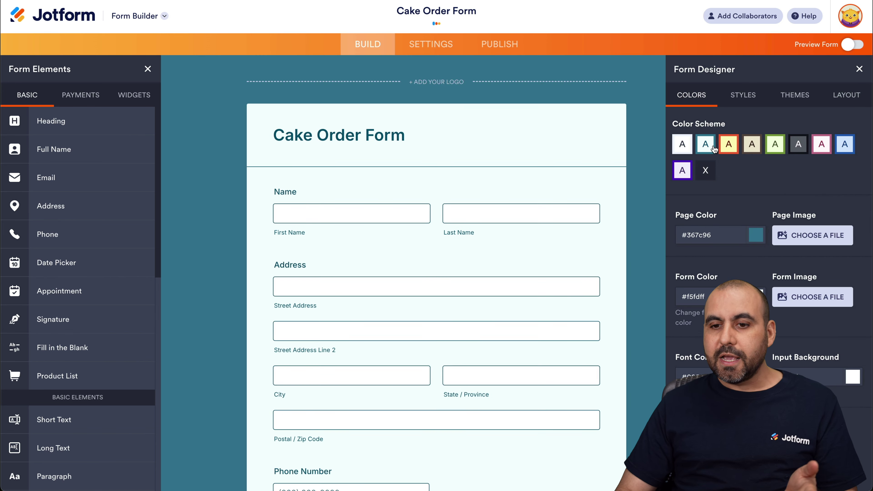
left_click(728, 146)
left_click(752, 148)
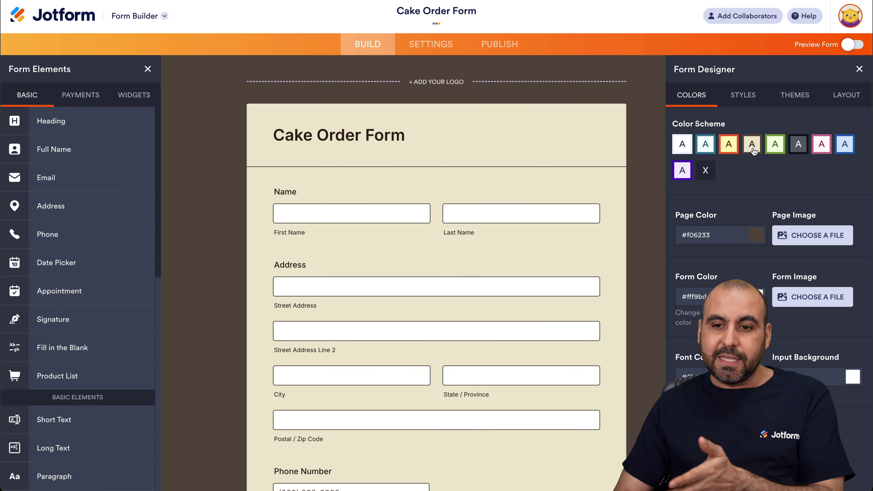
left_click(776, 148)
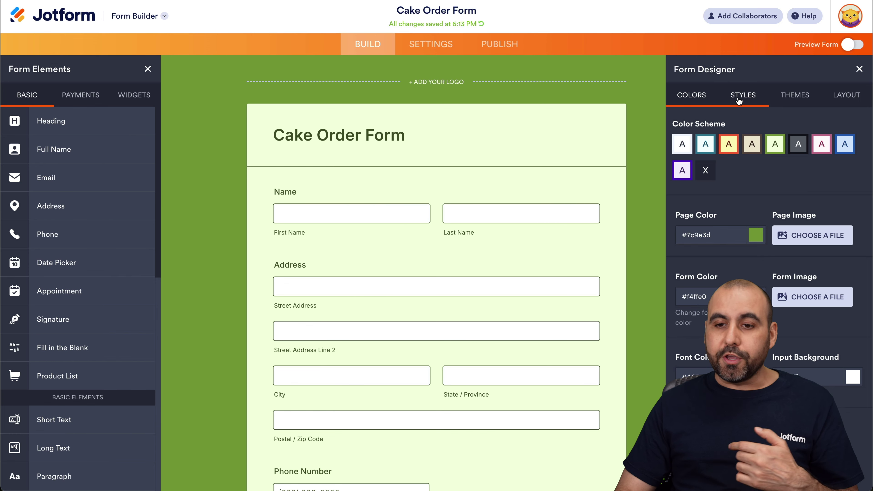
Step: Apply the Clever Colorful theme to the form, close the designer and review the restyled fields
left_click(744, 102)
left_click(790, 93)
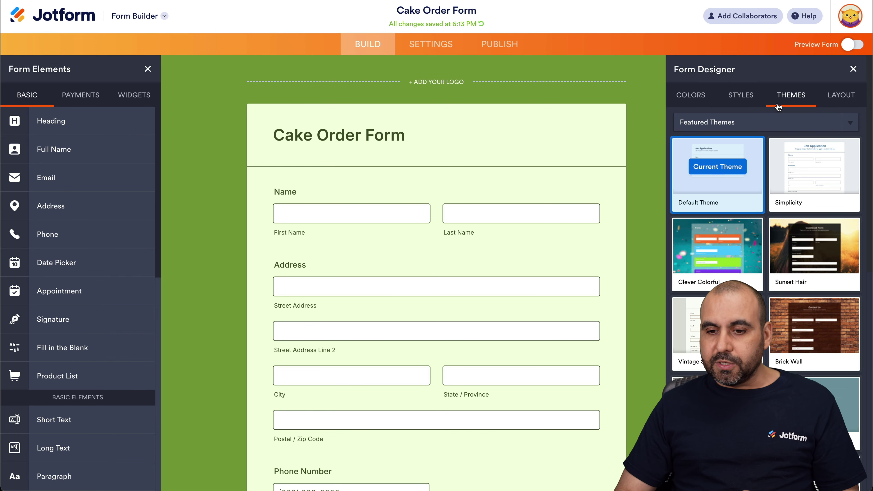
mouse_move(720, 247)
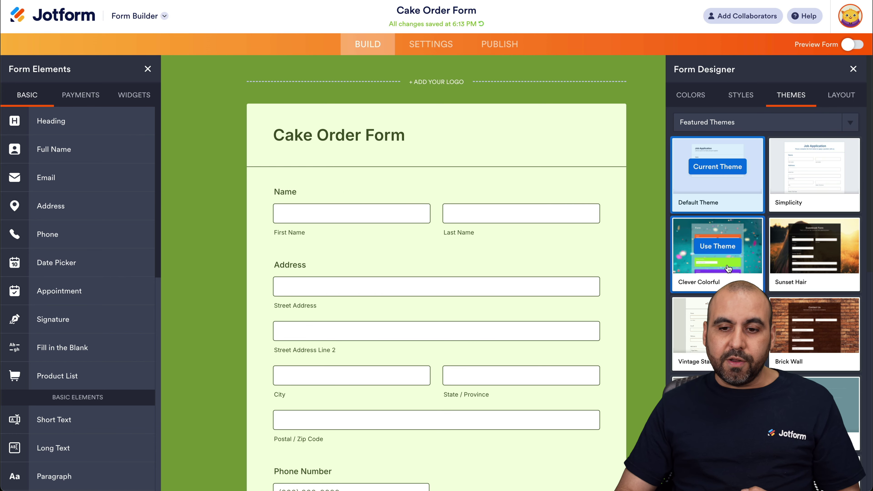
left_click(721, 247)
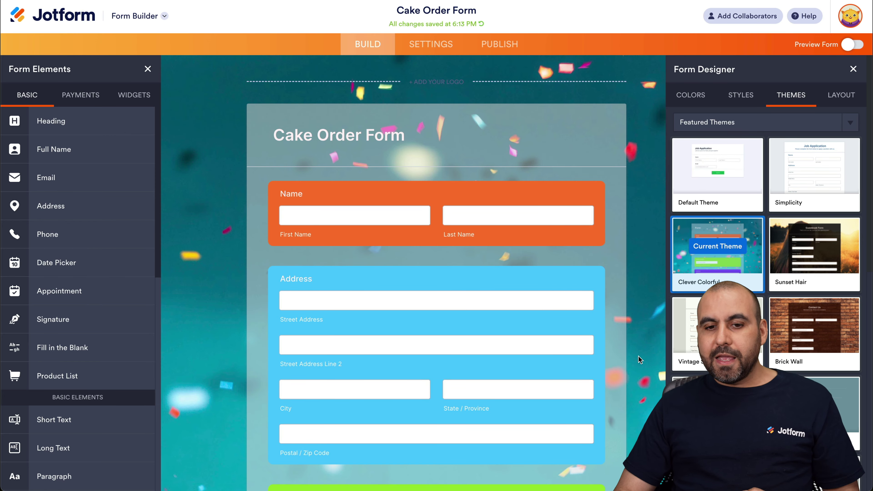
scroll(639, 356, "down", 5)
scroll(638, 356, "down", 5)
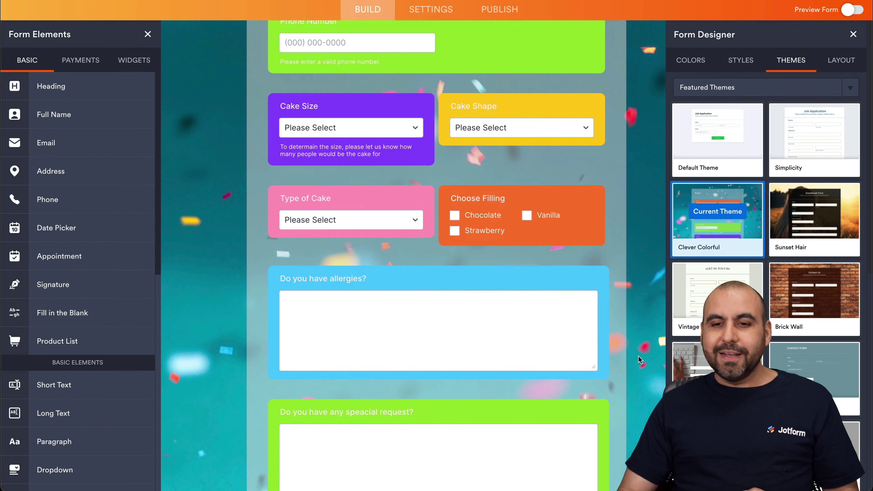
scroll(638, 356, "up", 15)
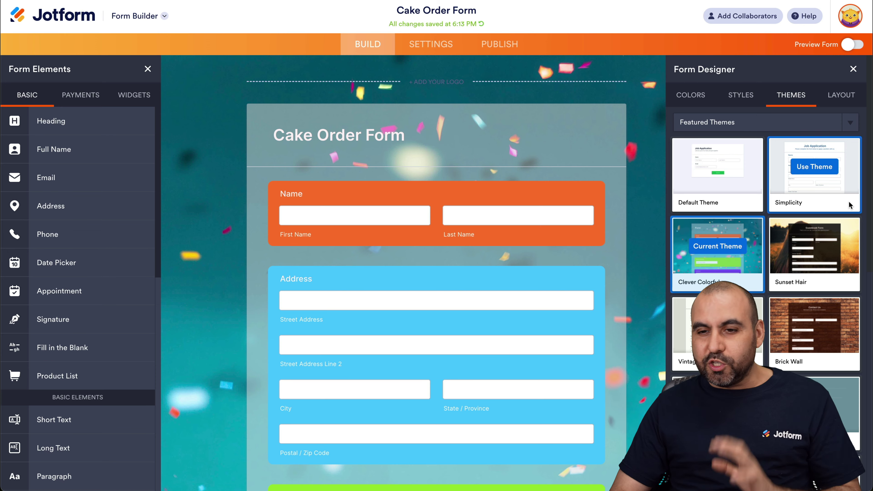
left_click(854, 69)
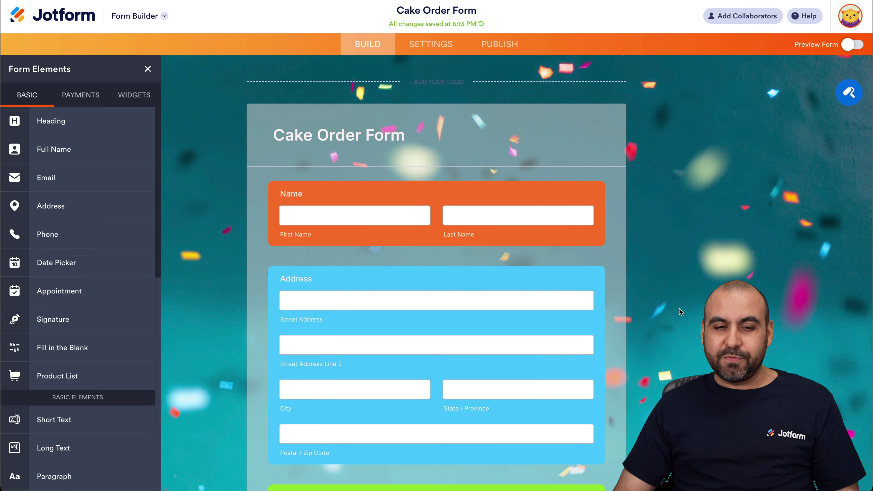
scroll(682, 309, "down", 10)
scroll(679, 308, "up", 15)
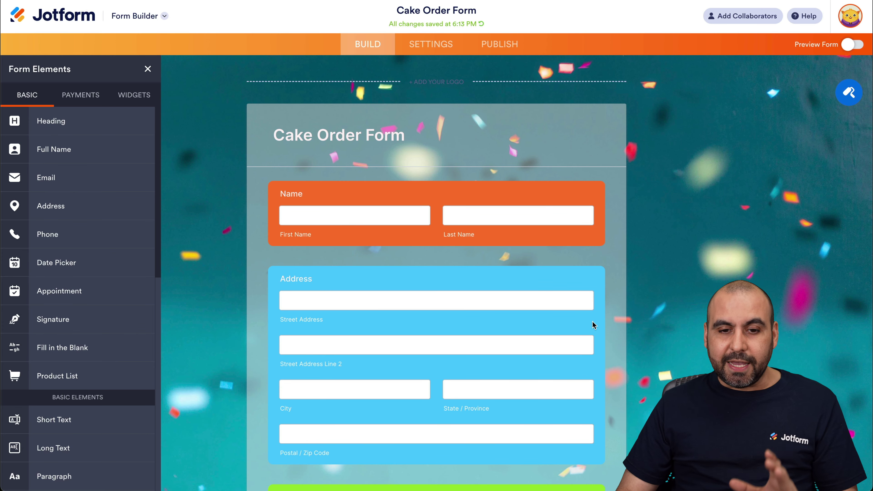
Step: Add a PayPal Personal payment field to the form below the file upload and Email fields
scroll(680, 312, "down", 12)
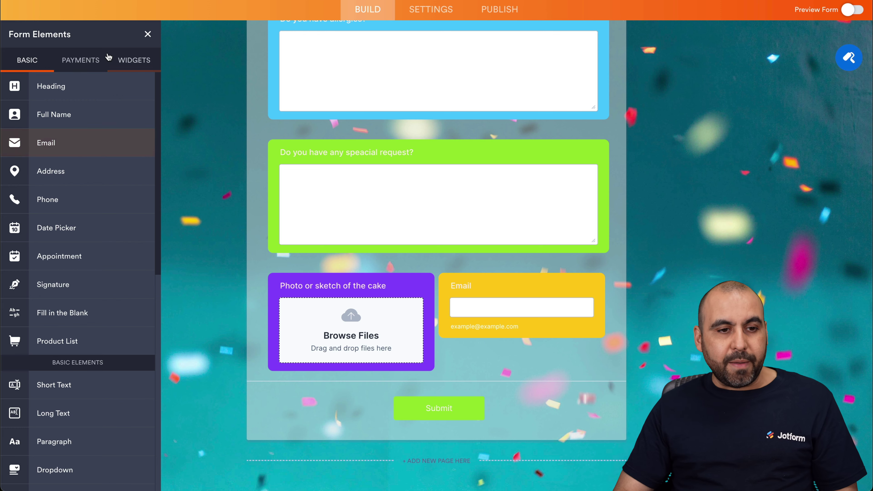
left_click(91, 60)
scroll(114, 193, "down", 2)
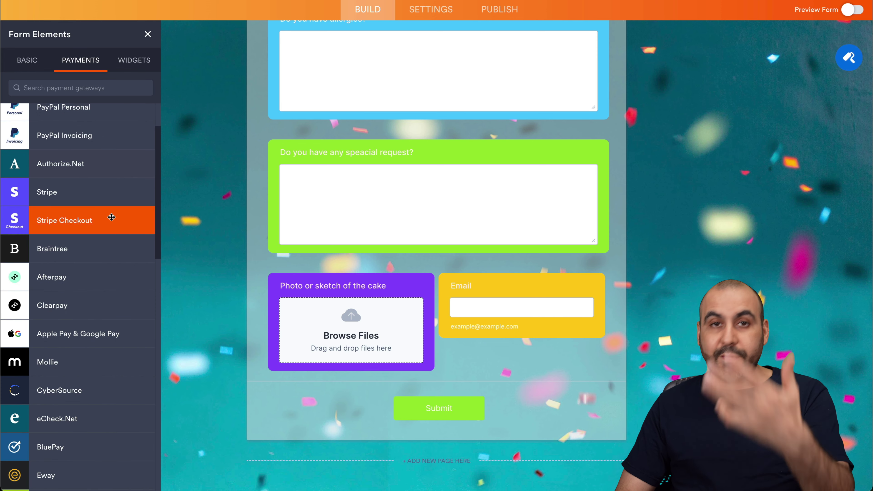
scroll(112, 217, "up", 2)
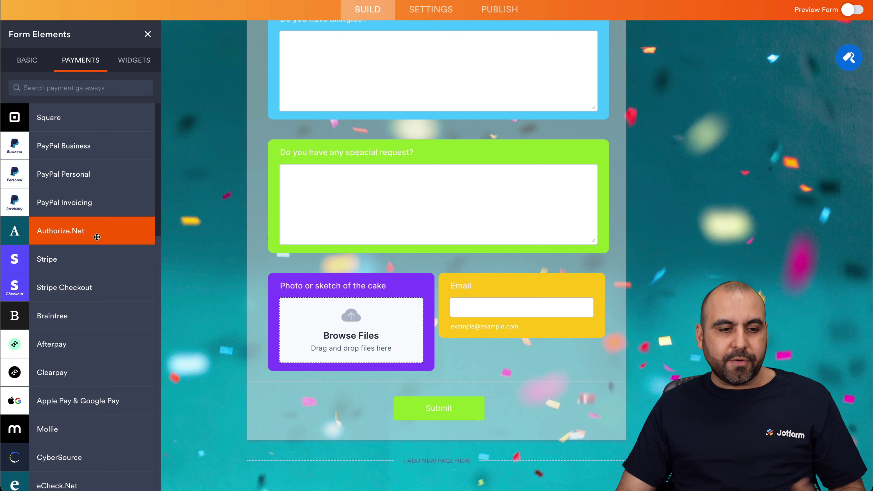
scroll(102, 264, "down", 18)
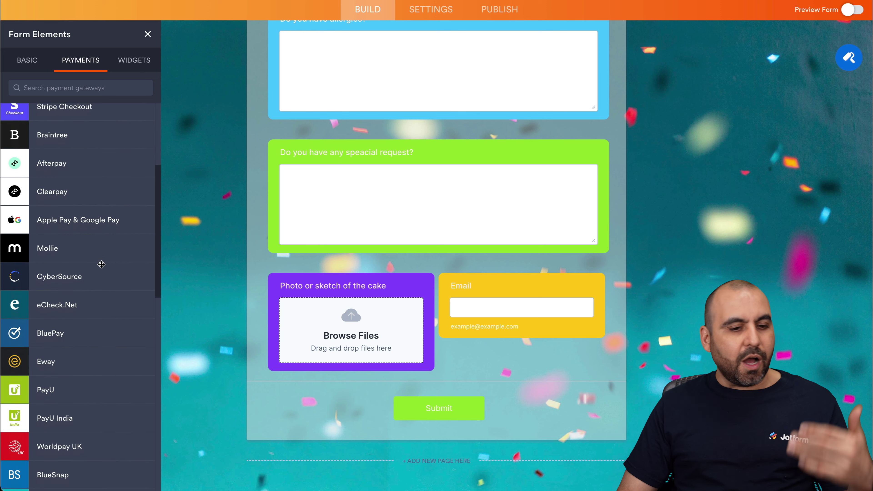
scroll(102, 264, "up", 18)
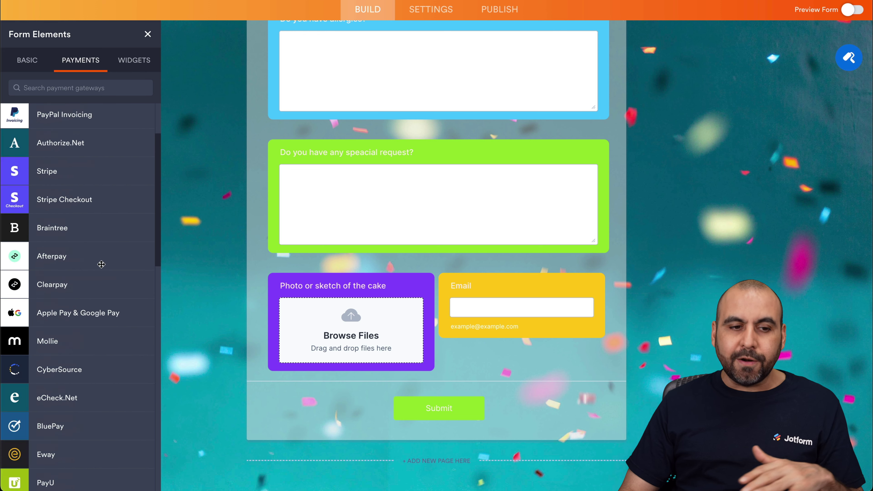
left_click_drag(16, 172, 317, 344)
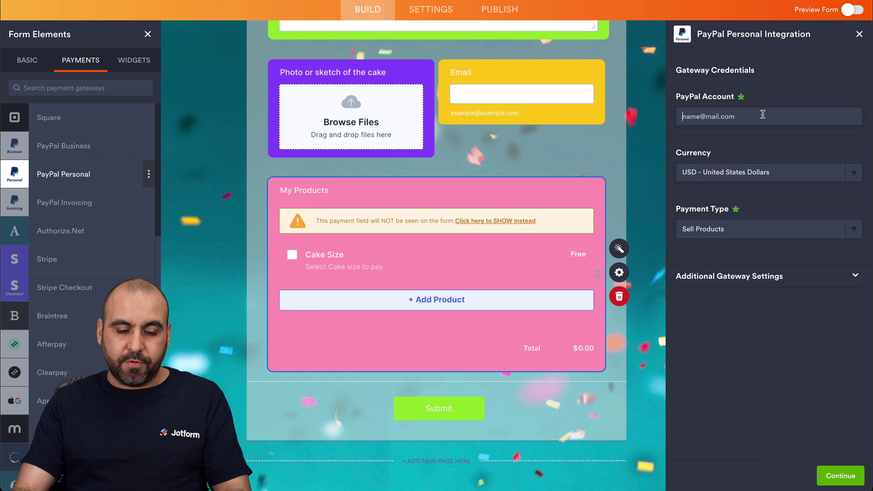
Step: Enter the PayPal account e-mail, keep US dollars and Sell Products as the payment type, and continue to the product list
type("test@test.com")
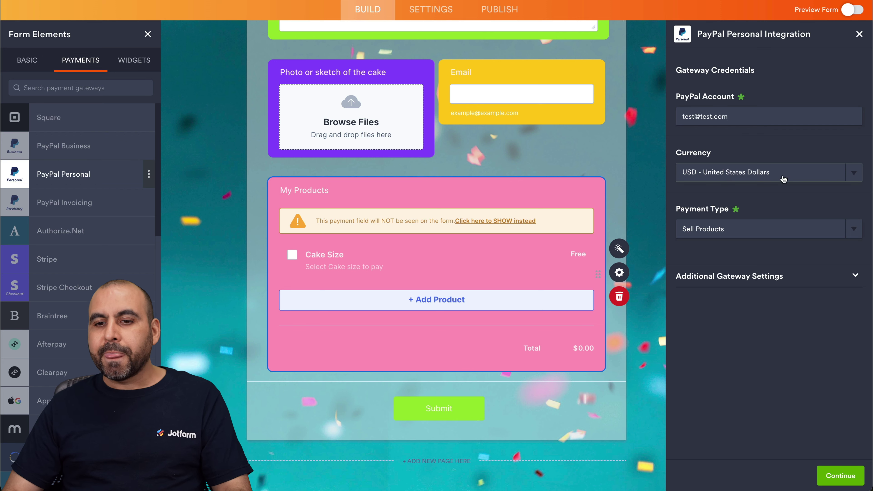
left_click(717, 177)
left_click(717, 177)
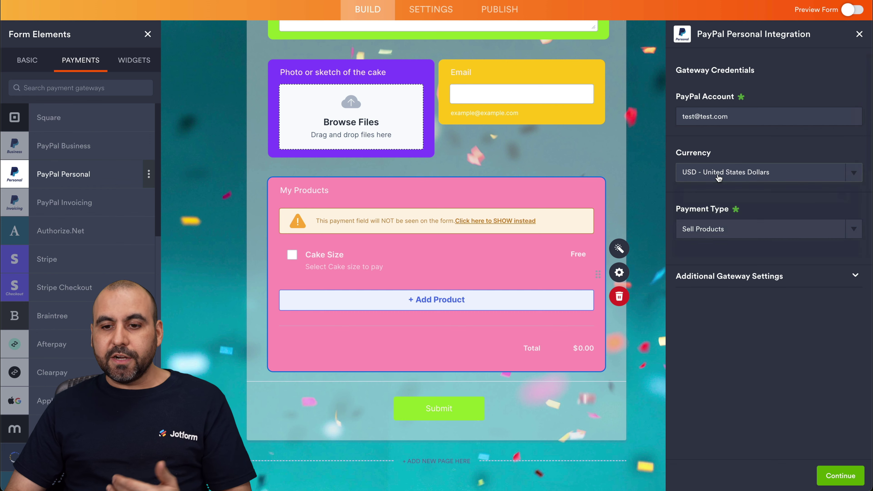
left_click(737, 231)
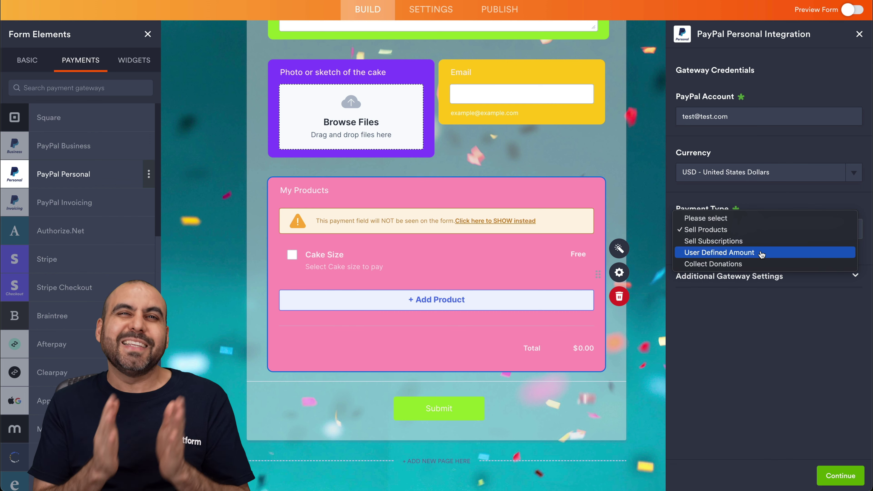
left_click(732, 229)
left_click(828, 471)
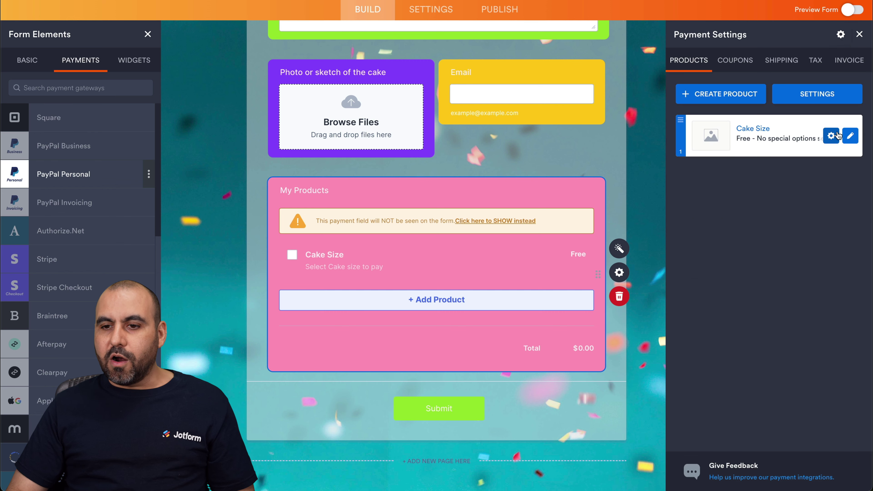
Step: Rename the Cake Size product as "Small Cake" and set its price to 45 USD
left_click(851, 137)
triple_click(714, 101)
type("Small Cakle")
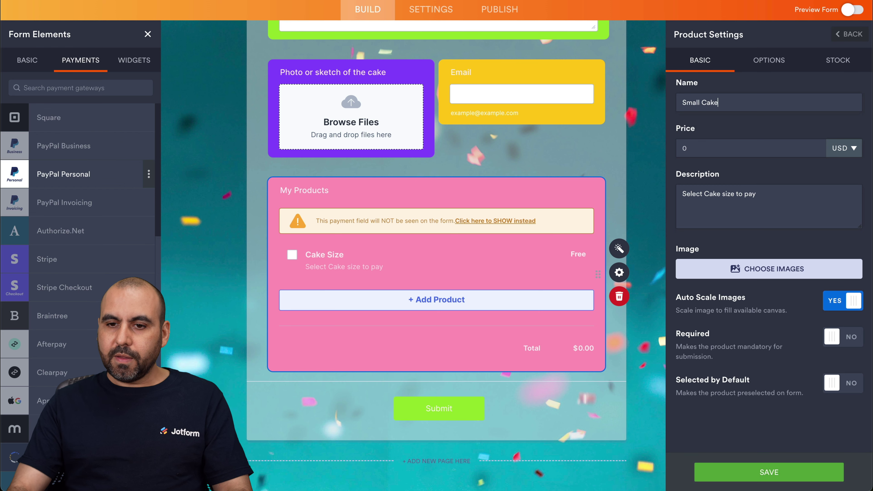
left_click(721, 144)
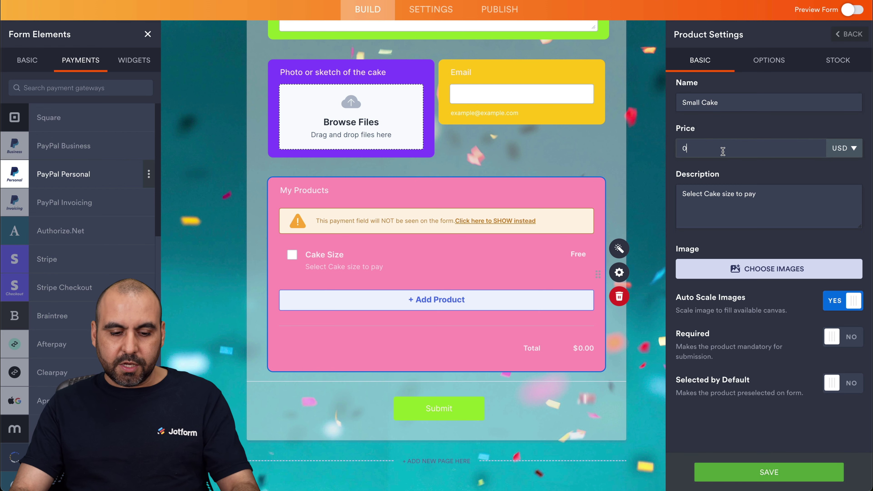
type("45")
key("Home")
key("Delete")
key("Tab")
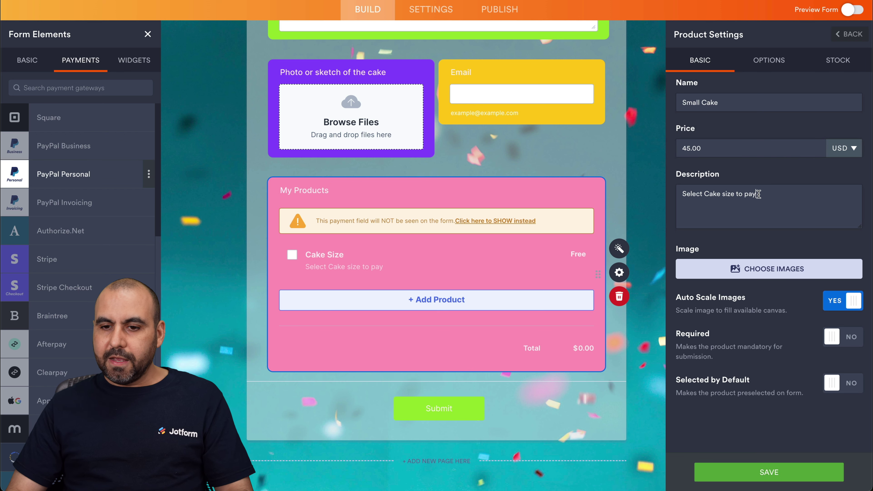
Step: Describe the product as "Small cake for 5-20 servings", add the chocolate cake image and save the product
key("super+a")
key("BackSpace")
type("Sma")
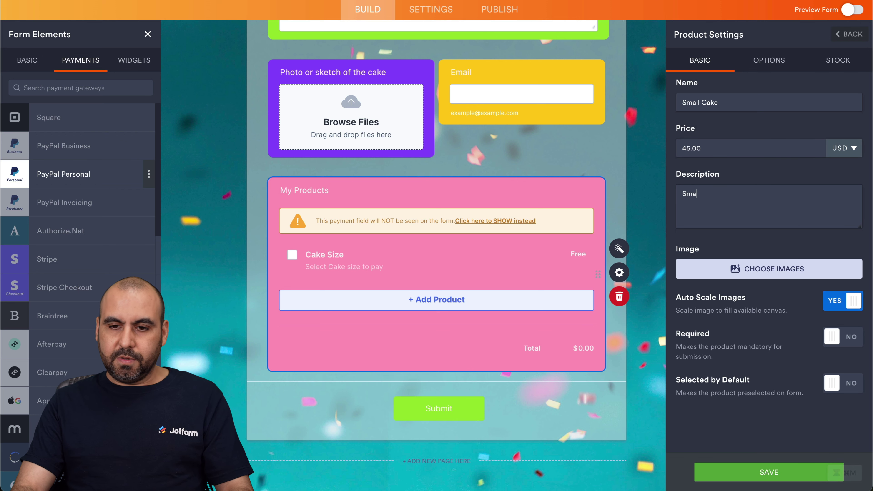
type("ll cake for 5-20 servings")
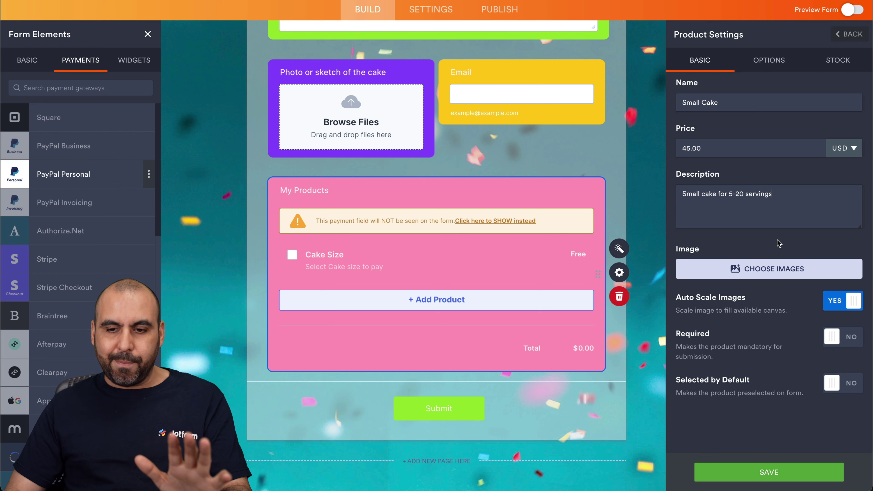
left_click(769, 275)
left_click(770, 344)
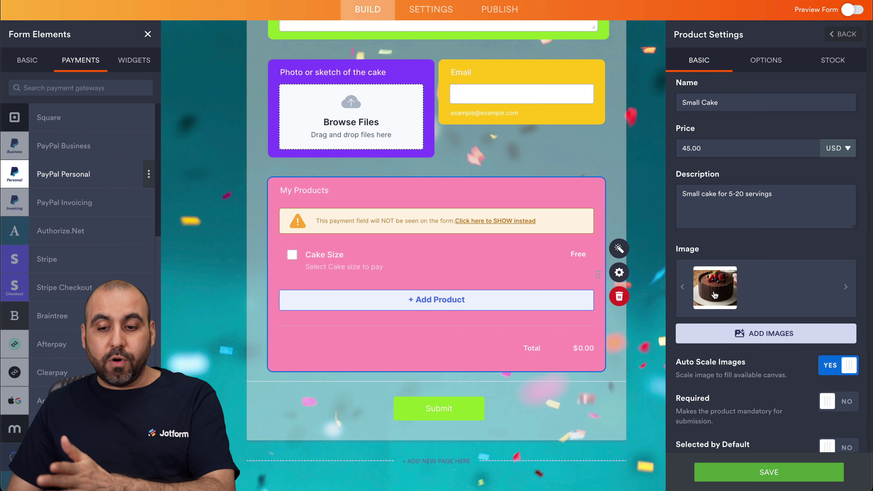
scroll(752, 357, "down", 1)
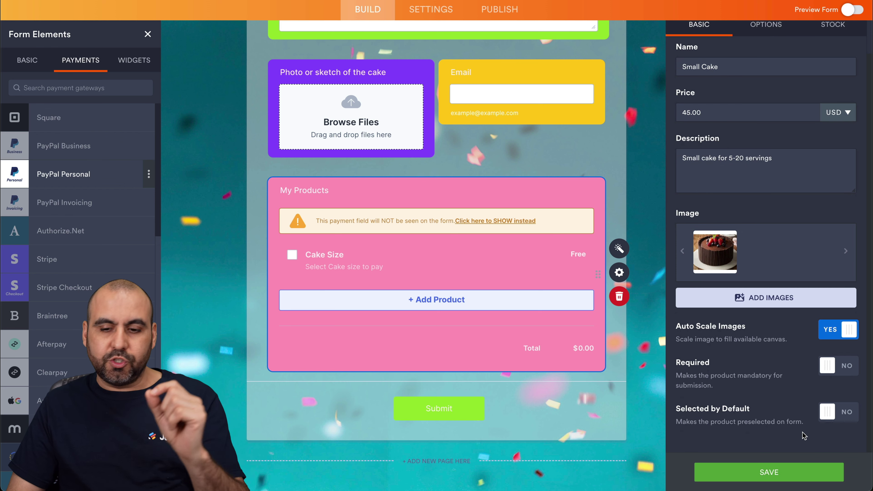
left_click(775, 474)
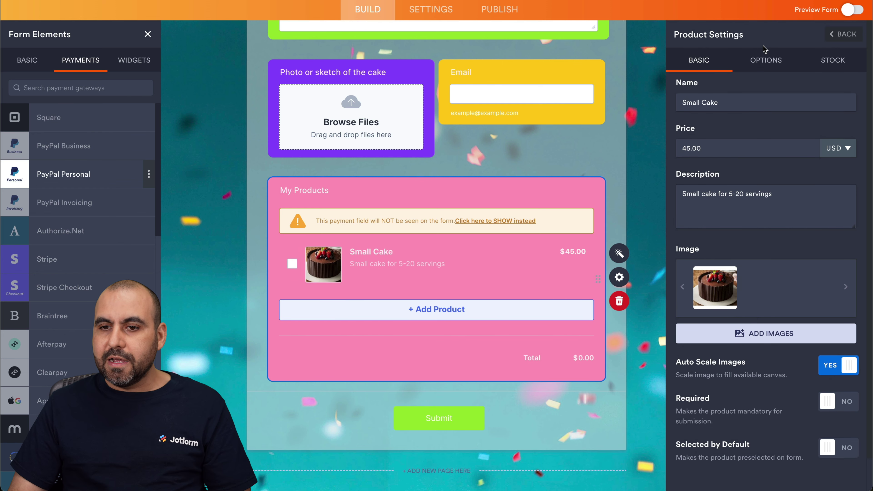
Step: Try a text box quantity selector on the Small Cake product and cancel it
left_click(765, 60)
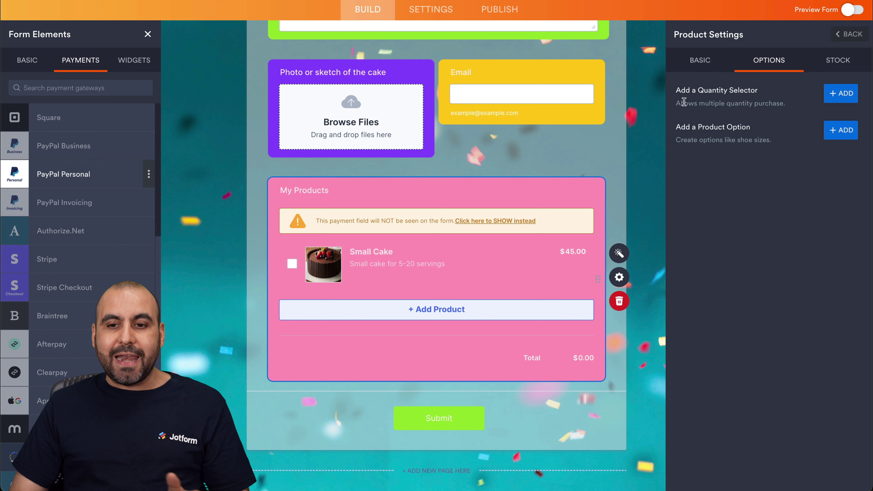
left_click(827, 98)
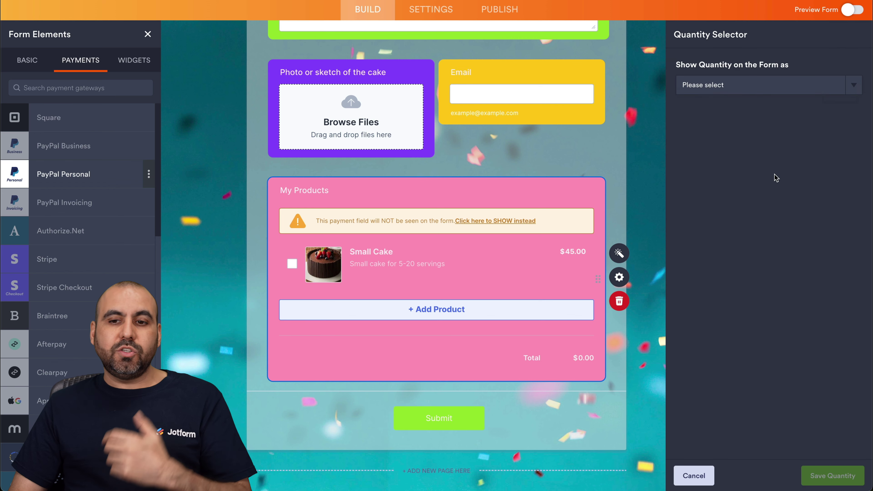
left_click(747, 89)
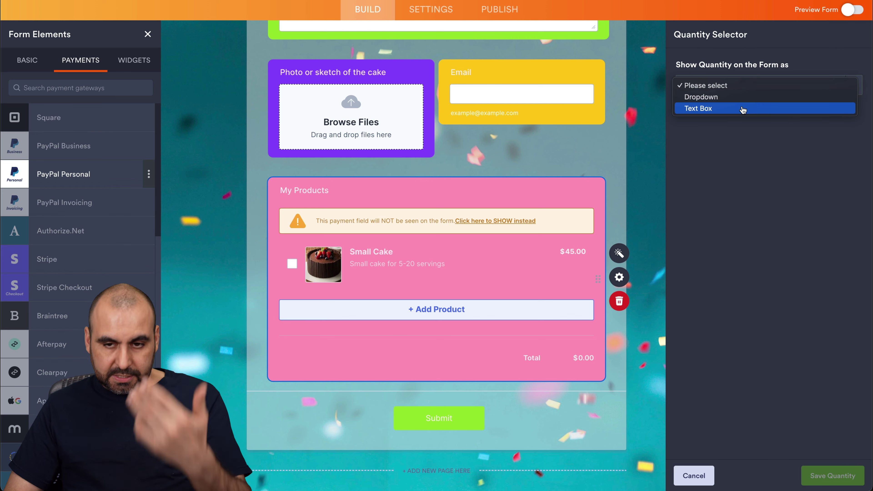
left_click(727, 96)
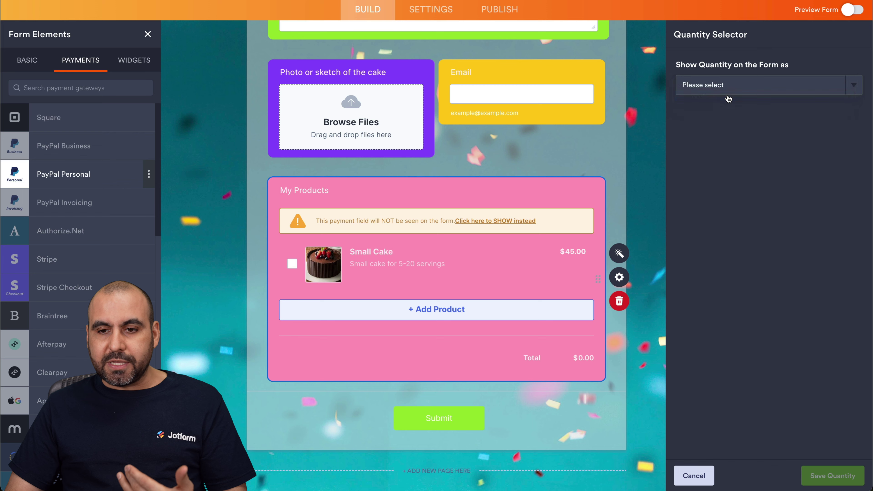
left_click(740, 87)
left_click(735, 97)
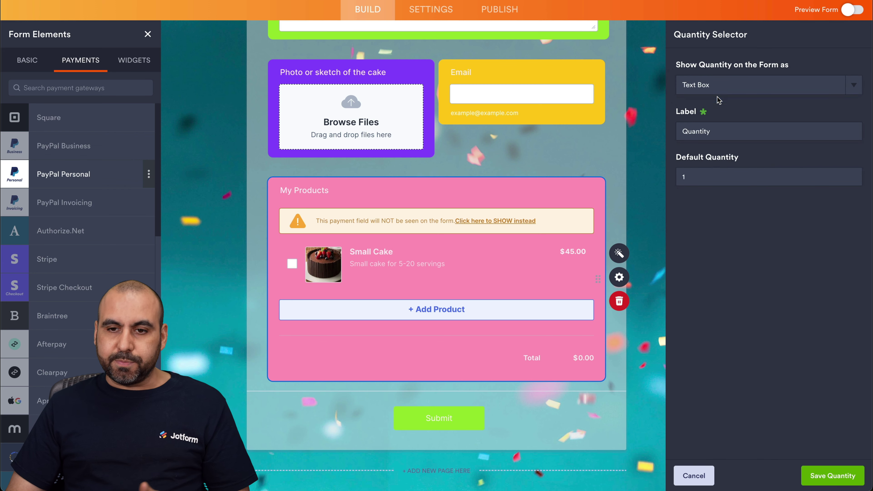
left_click(767, 86)
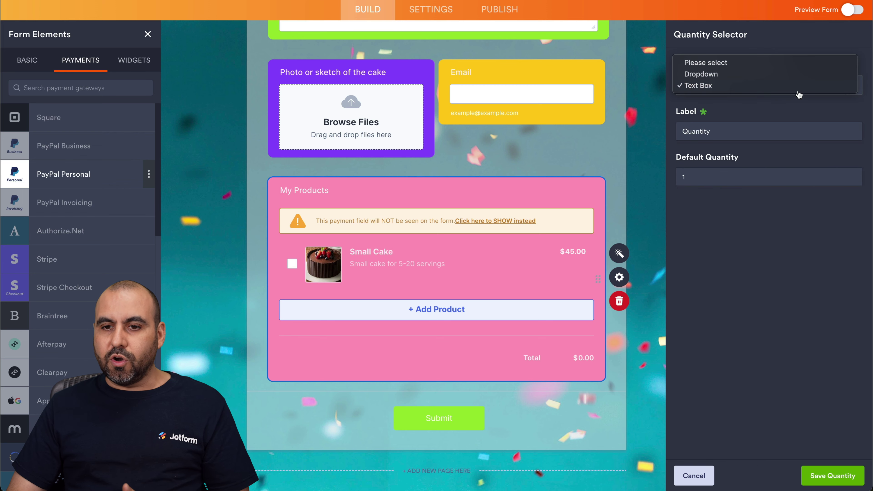
left_click(722, 63)
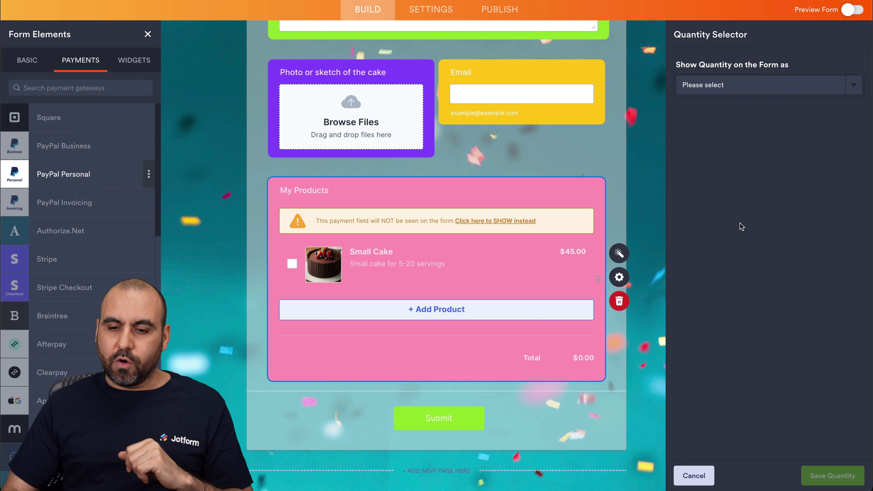
key("Escape")
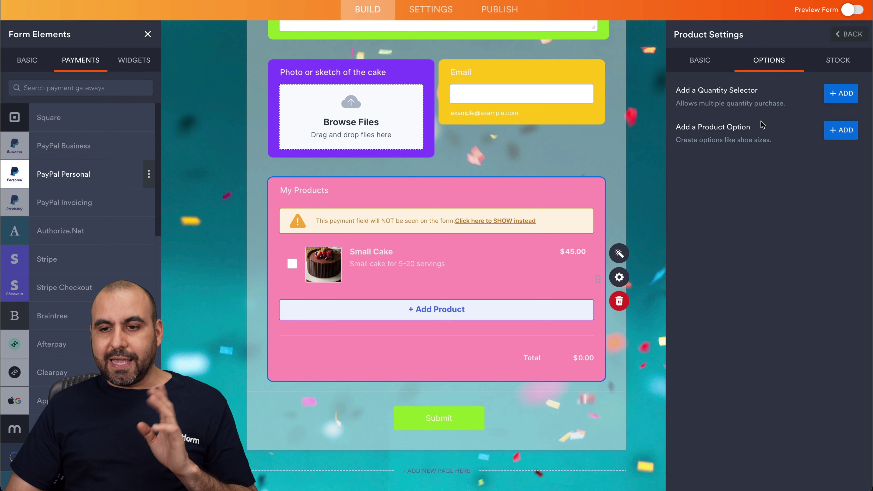
Step: Enable stock control for the Small Cake product, save it and return to the product list
left_click(818, 67)
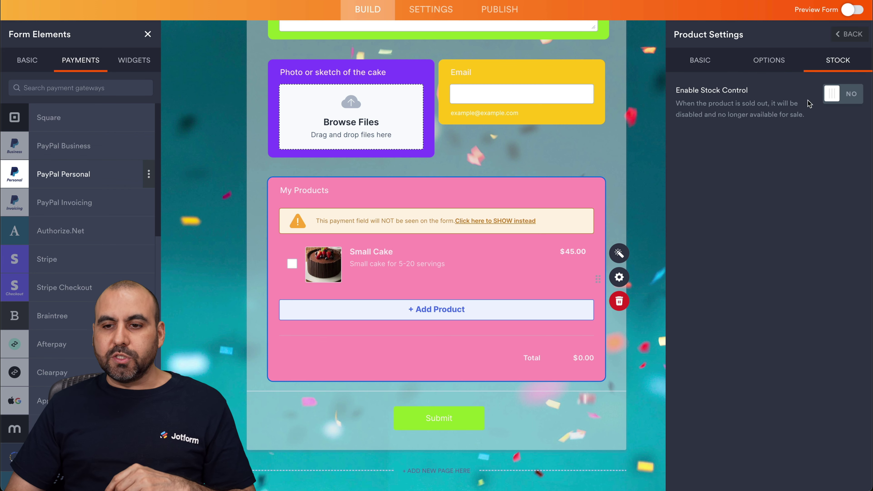
left_click(834, 99)
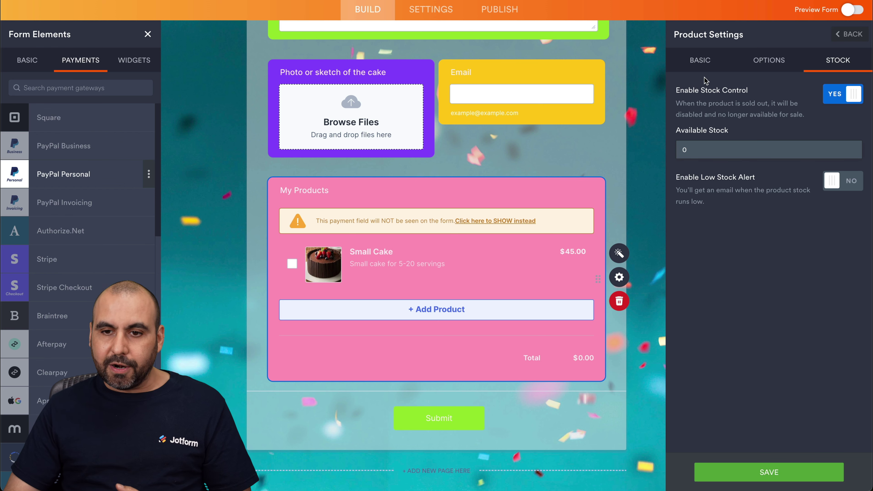
left_click(703, 62)
left_click(759, 472)
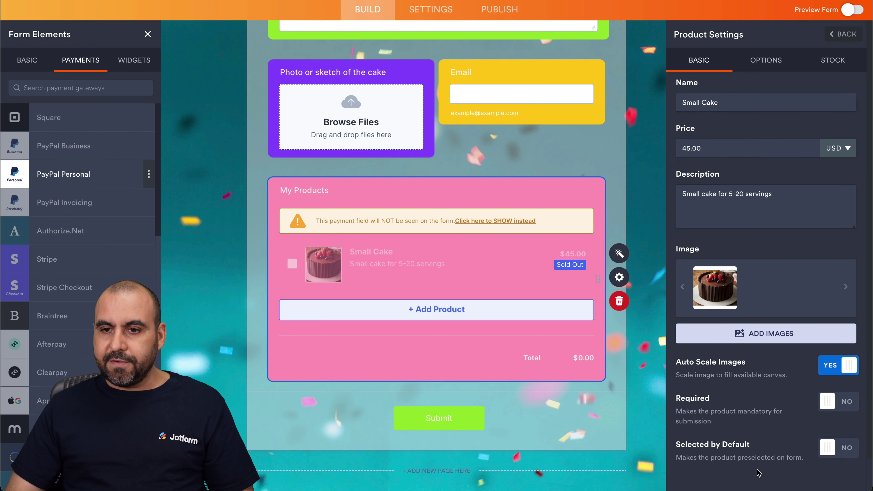
left_click(842, 34)
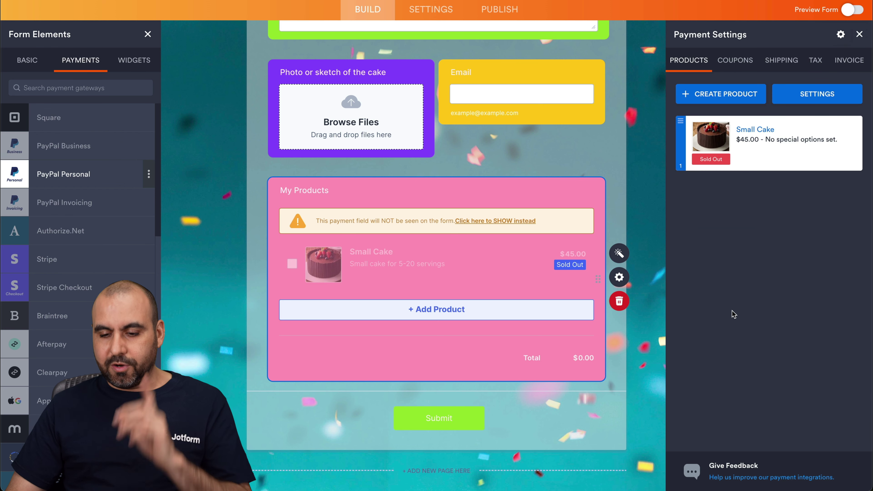
Step: Create a second product named "Medium" with a price of 69 USD
left_click(709, 95)
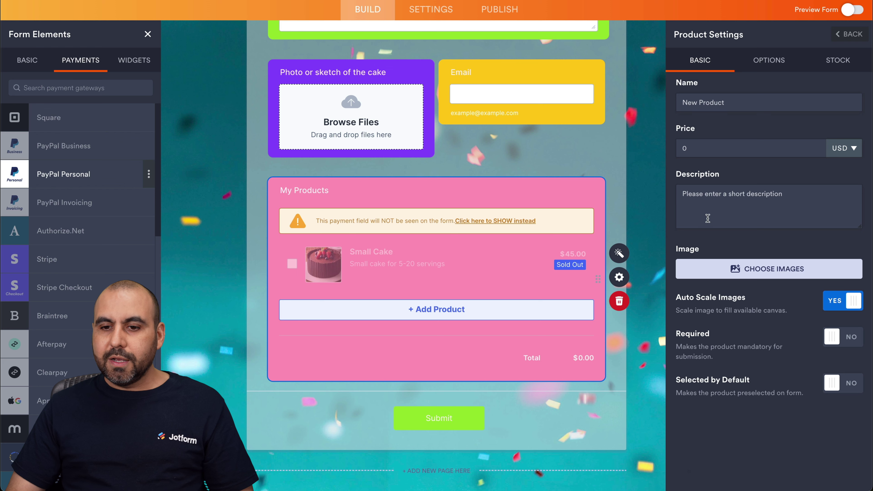
triple_click(702, 102)
type("Medium")
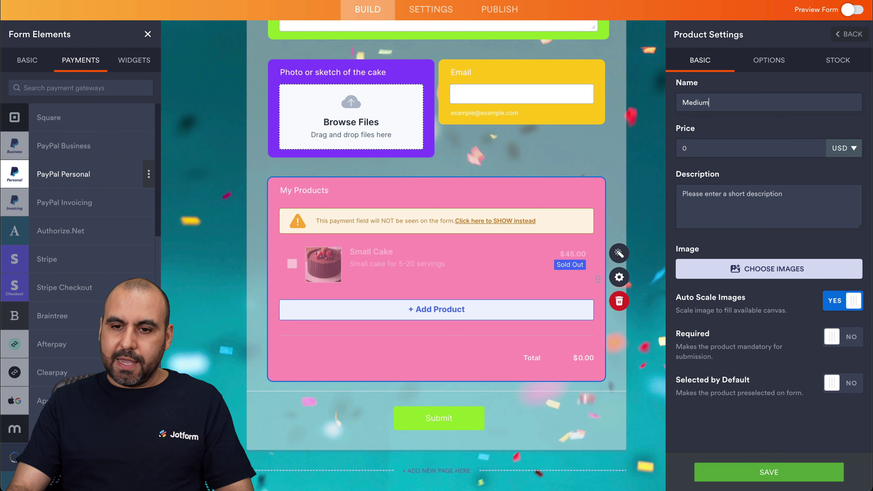
left_click(722, 156)
type("69")
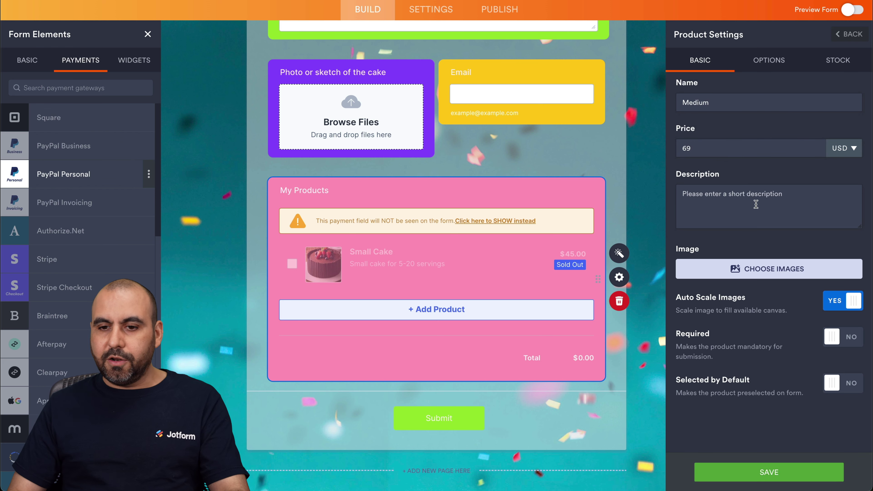
Step: Describe the Medium product as "Medium cake for 20-40 people", add the chocolate cake image and save it
left_click(751, 201)
type("M")
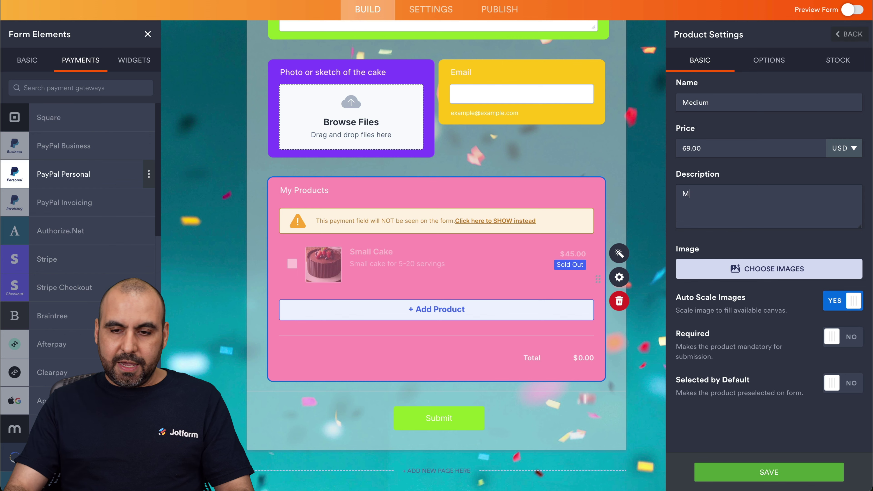
type("eidium cake for 20-40")
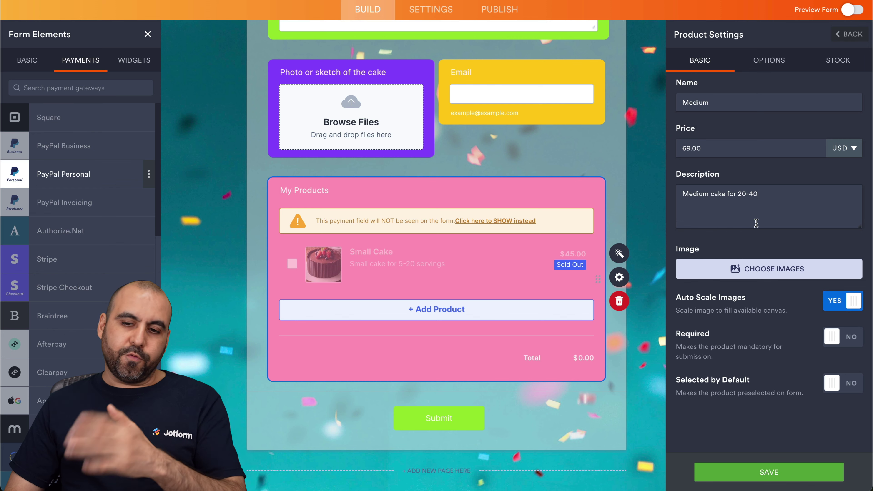
type(" people")
left_click(762, 270)
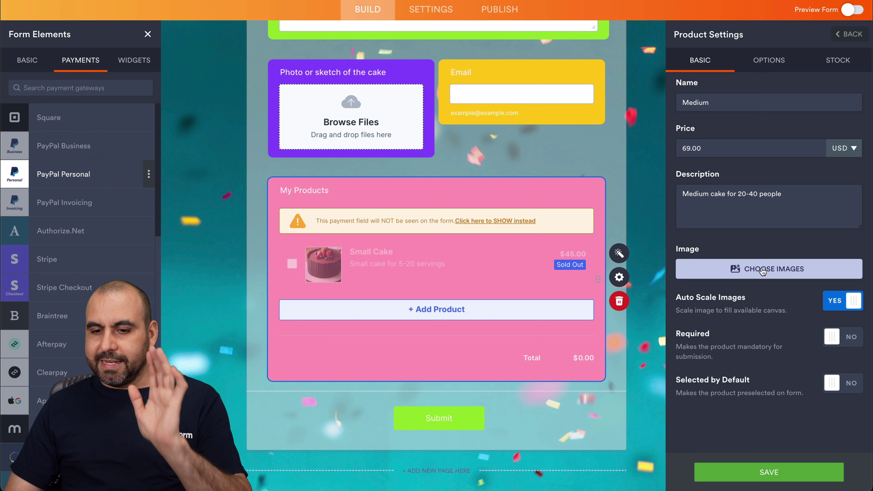
left_click(761, 295)
left_click(742, 338)
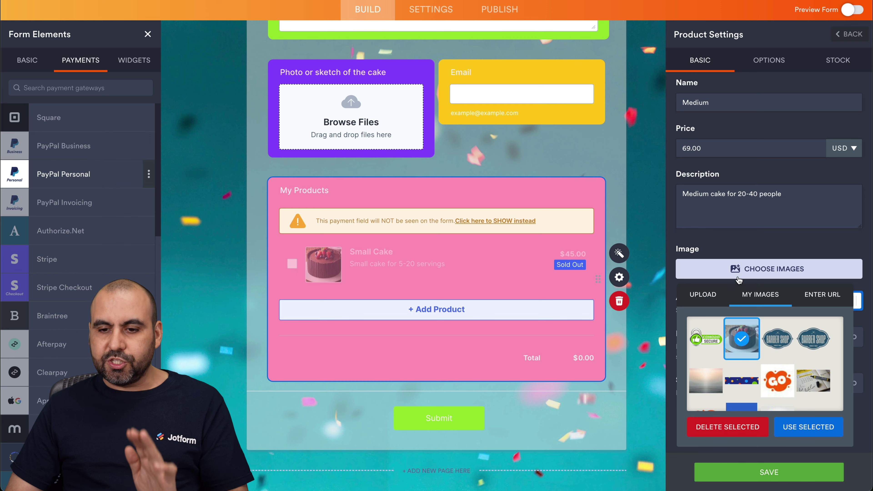
left_click(733, 237)
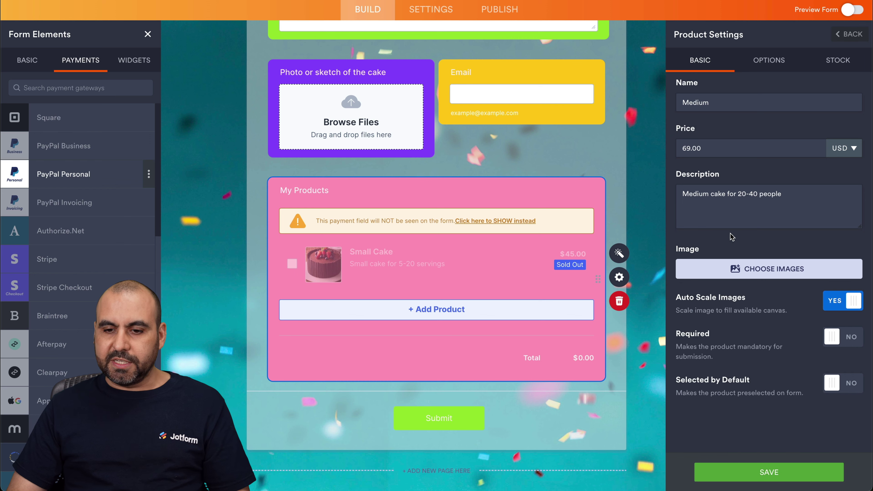
left_click(770, 471)
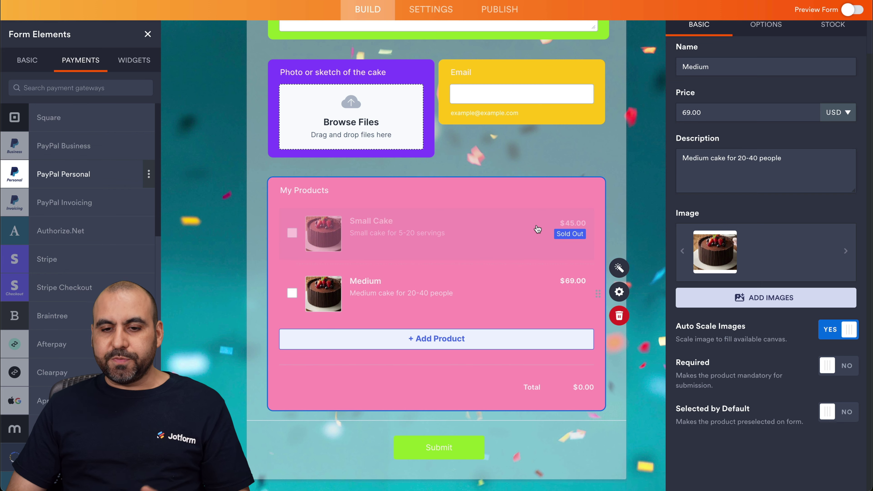
Step: Disable stock control for the Small Cake product and save it
left_click(554, 237)
left_click(579, 243)
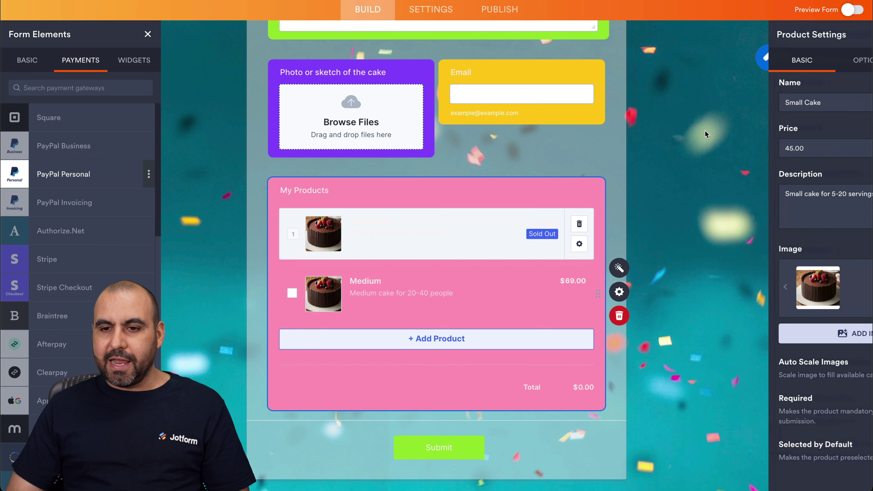
left_click(837, 60)
left_click(837, 94)
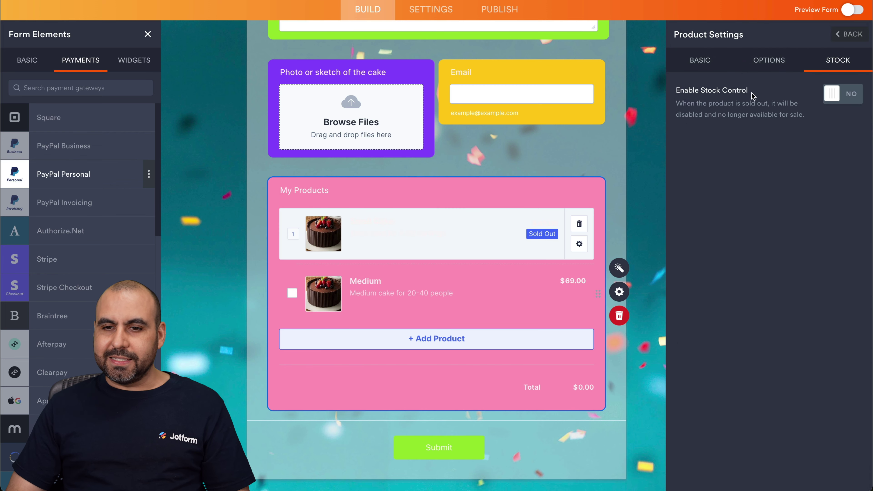
left_click(700, 60)
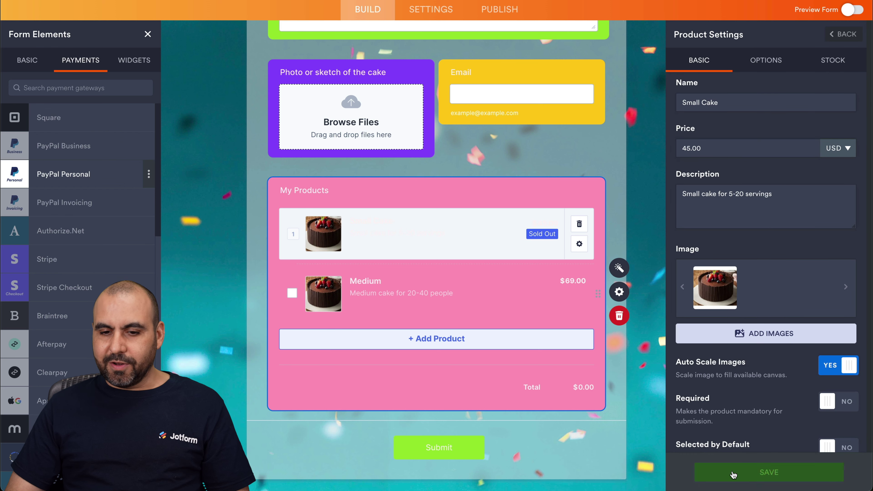
left_click(767, 472)
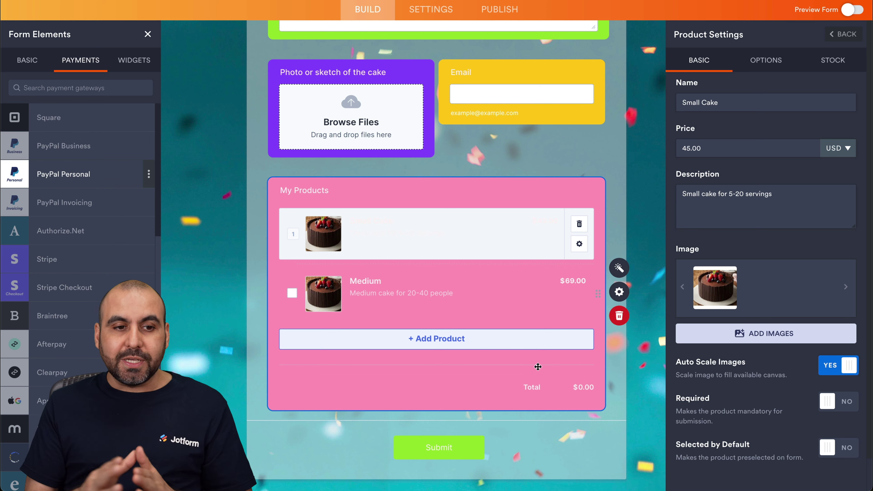
Step: Find the Inventory widget, add it to the form and place it above the My Products field
left_click(130, 66)
left_click(82, 88)
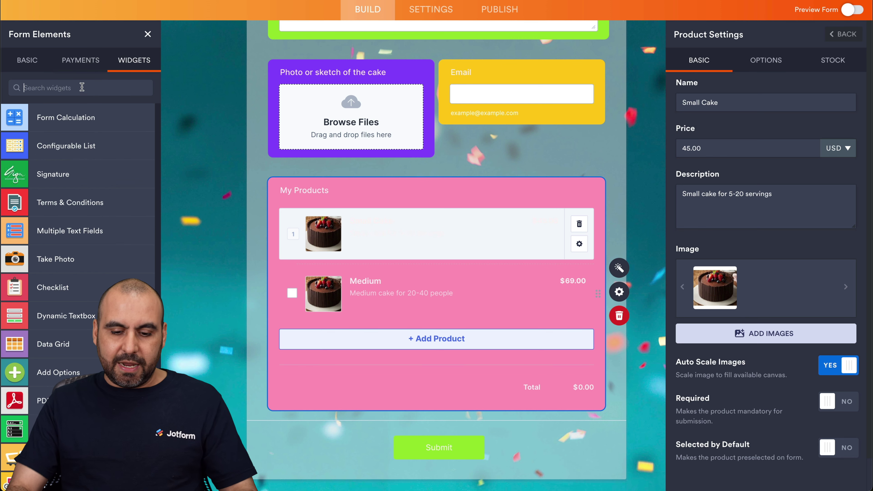
type("inver")
left_click_drag(136, 117, 416, 433)
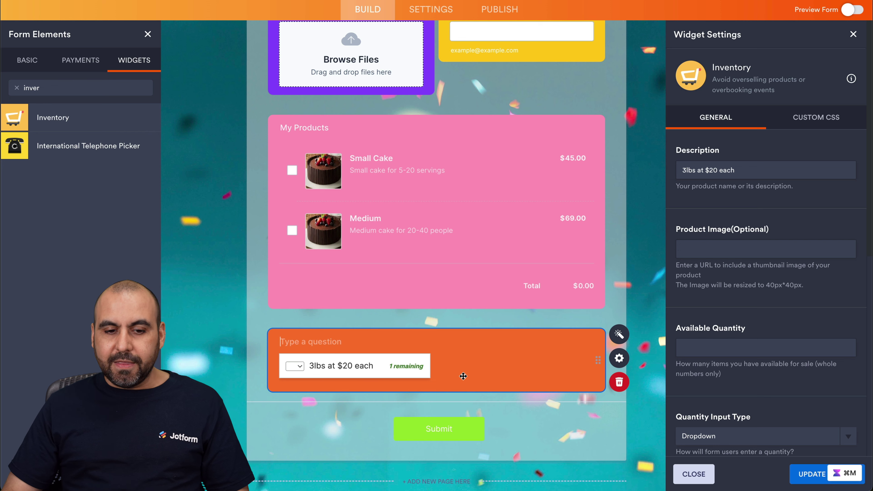
left_click_drag(447, 378, 492, 110)
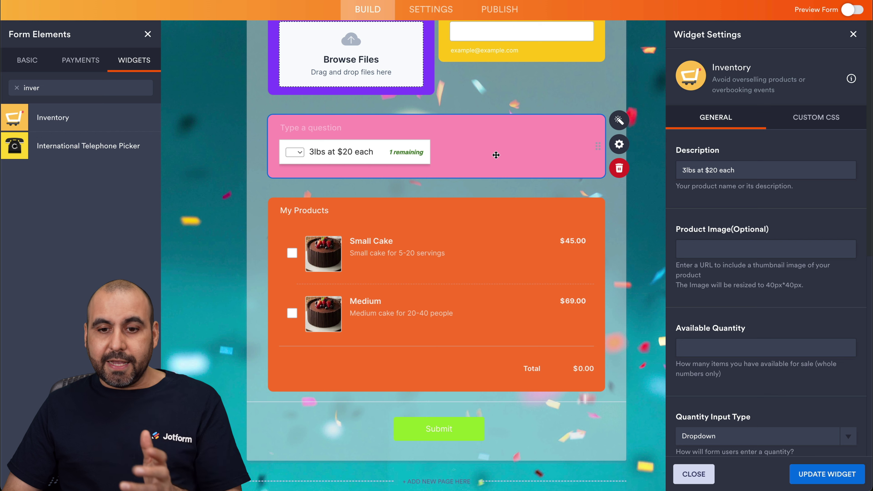
Step: Set the Inventory widget's description to "Cakes" and its available quantity to 100
triple_click(715, 170)
type("Cakes")
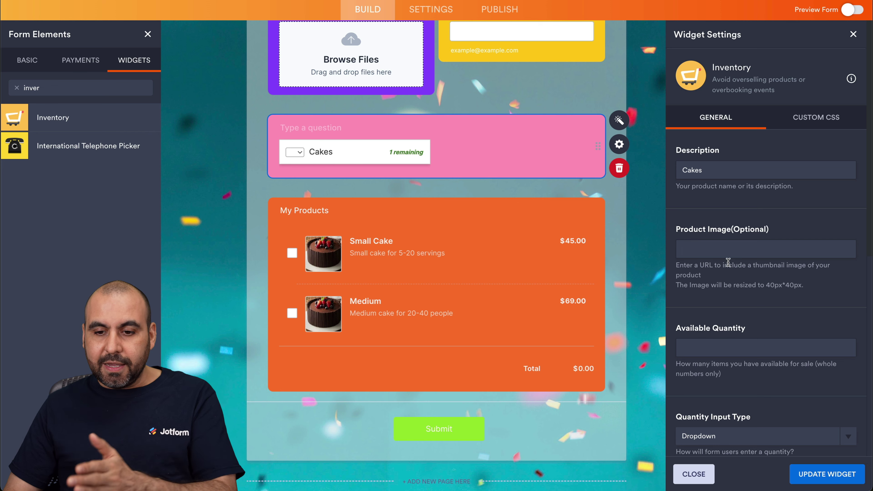
scroll(743, 340, "down", 1)
type("100")
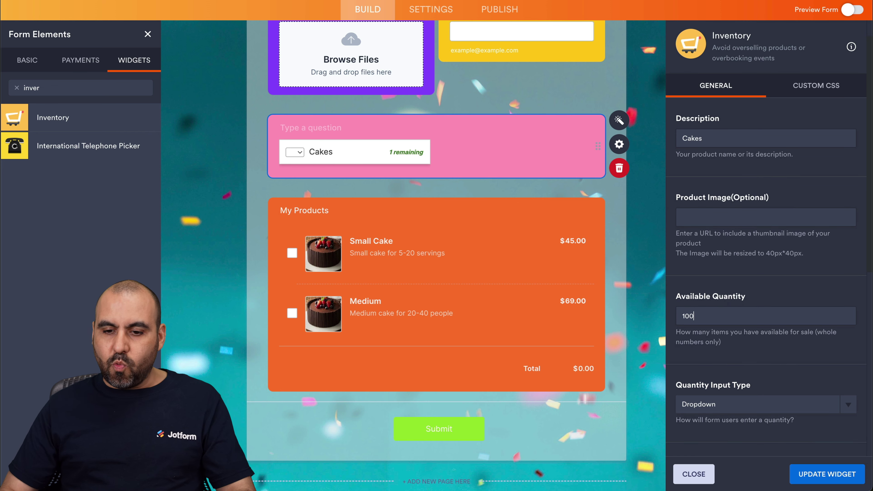
Step: Try submitting the Inventory value with its label and set the option back to No
scroll(776, 344, "down", 5)
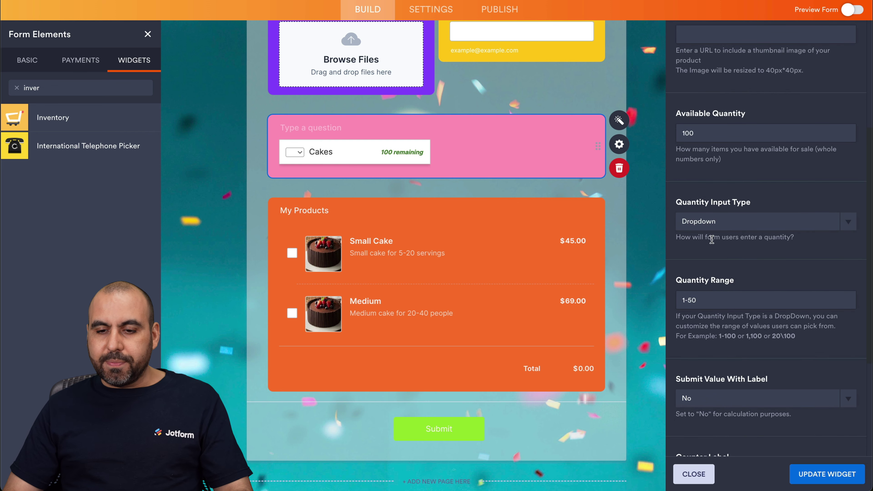
scroll(701, 237, "down", 1)
scroll(746, 252, "down", 3)
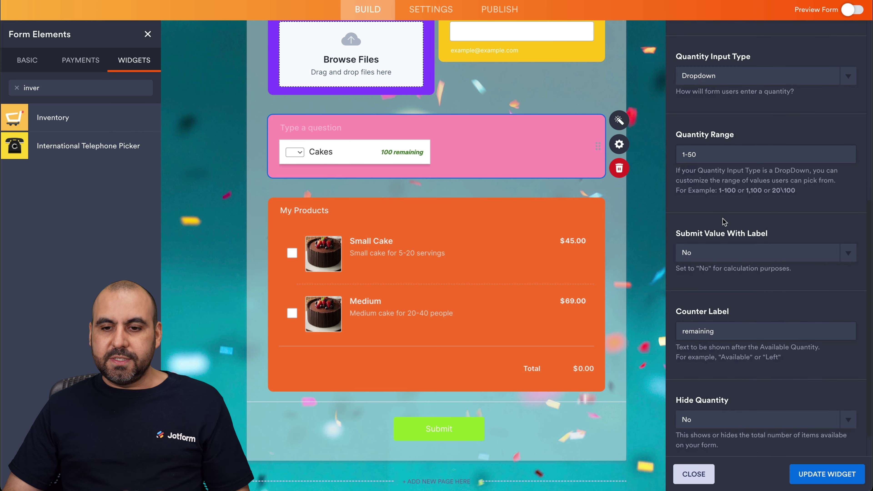
left_click(742, 254)
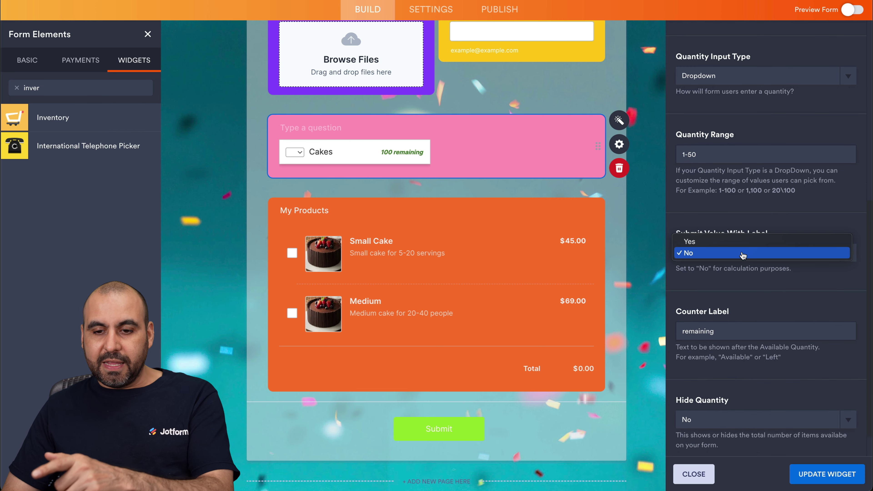
left_click(732, 241)
left_click(731, 253)
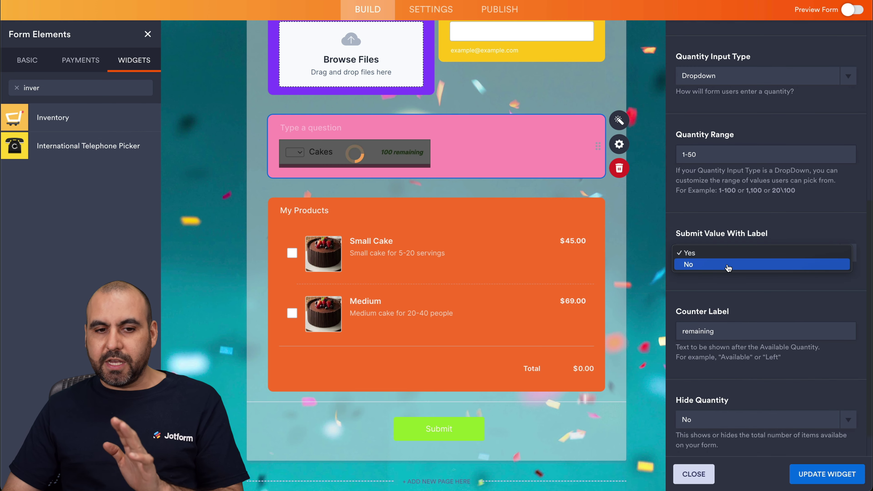
left_click(725, 268)
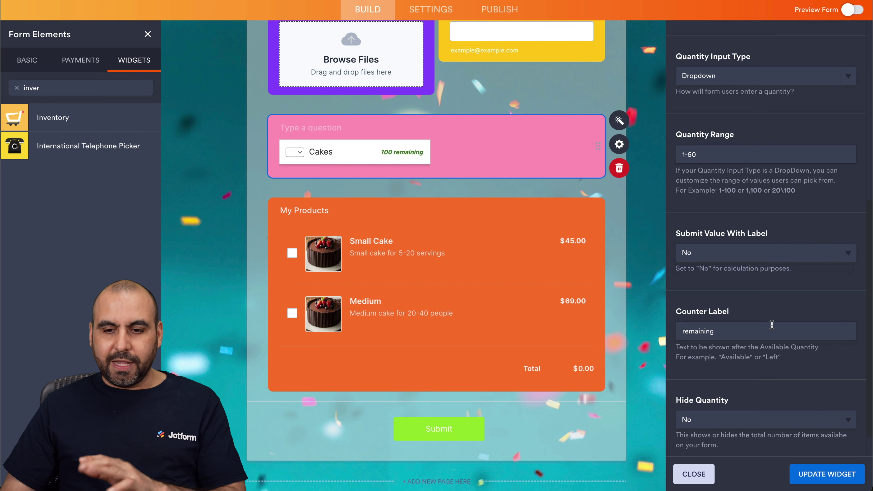
Step: Hide the available quantity in the Inventory widget and update the widget
scroll(772, 324, "down", 2)
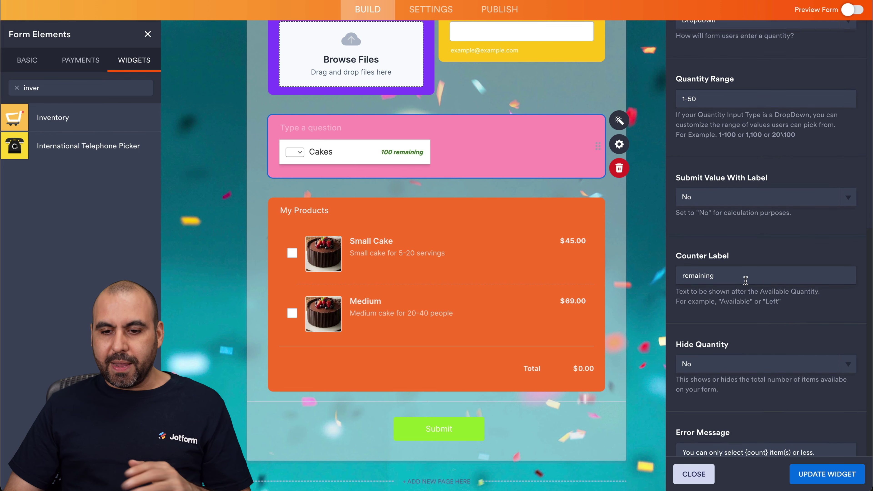
scroll(746, 281, "down", 2)
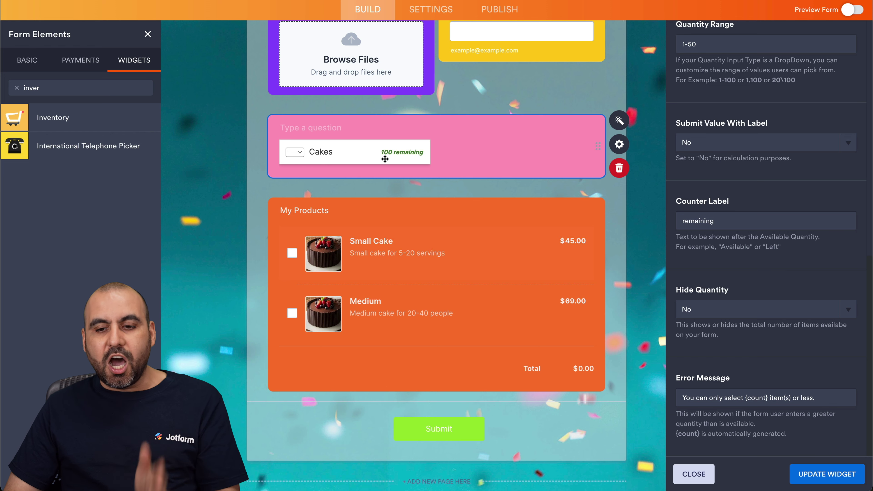
left_click(704, 309)
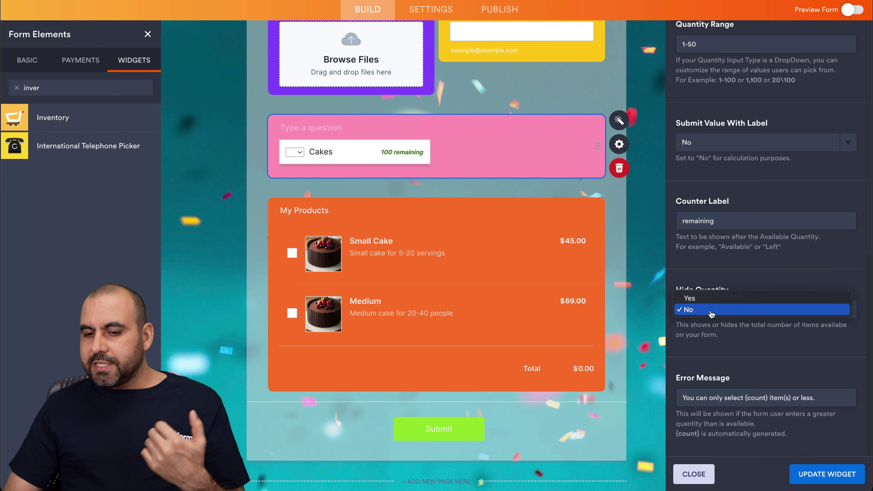
left_click(699, 298)
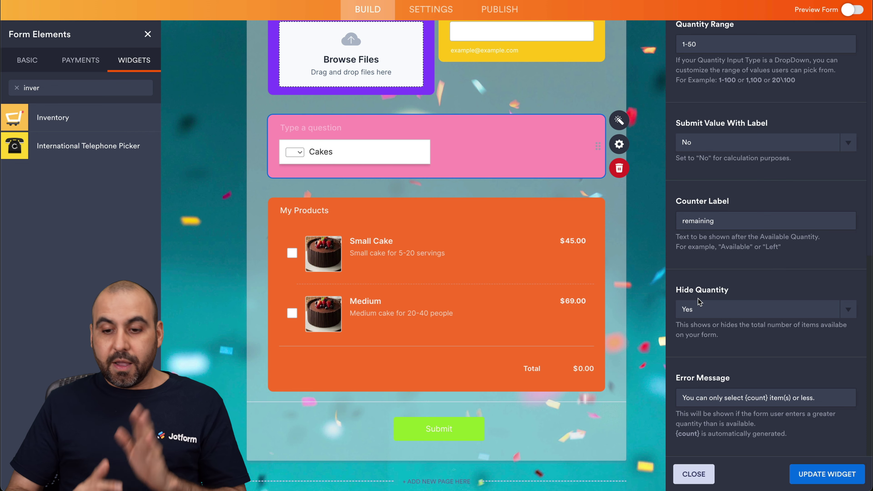
scroll(718, 322, "up", 10)
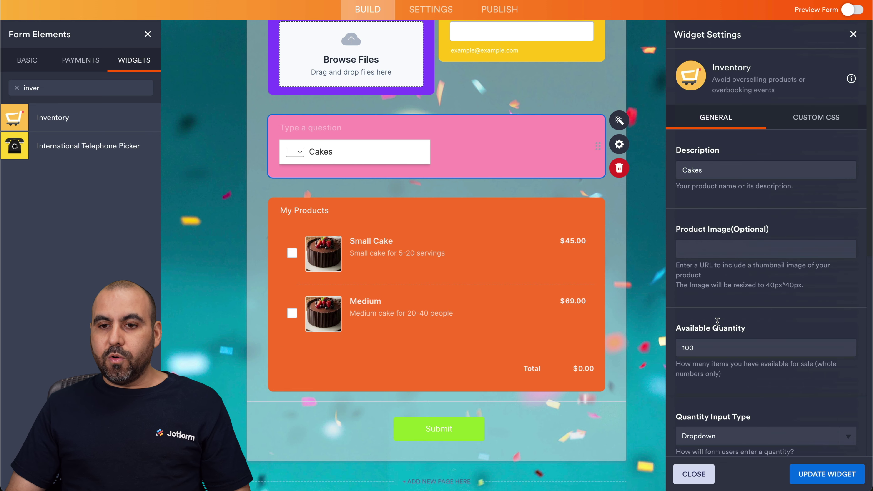
left_click(824, 481)
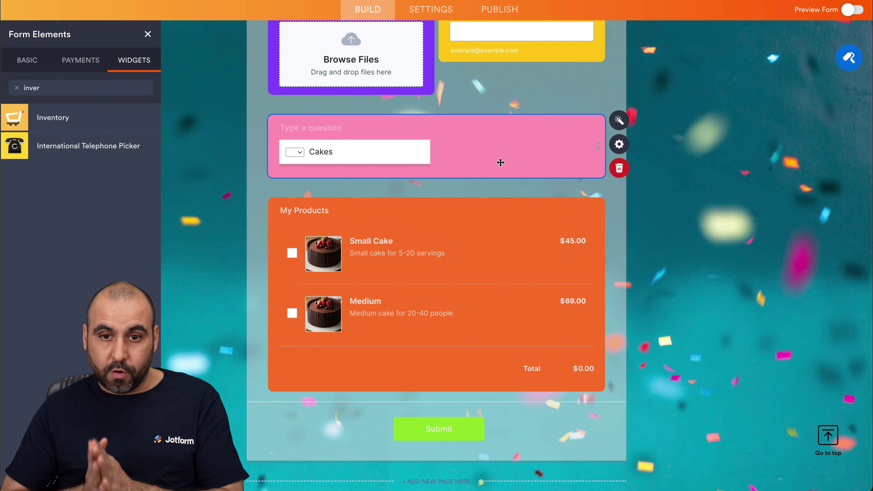
Step: Preview the cake order form on desktop and fill it automatically with sample data
scroll(500, 162, "up", 15)
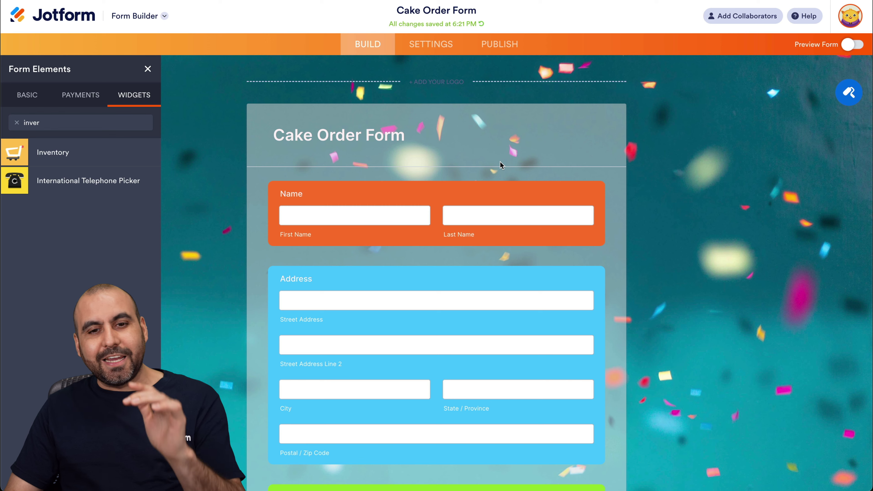
left_click(849, 44)
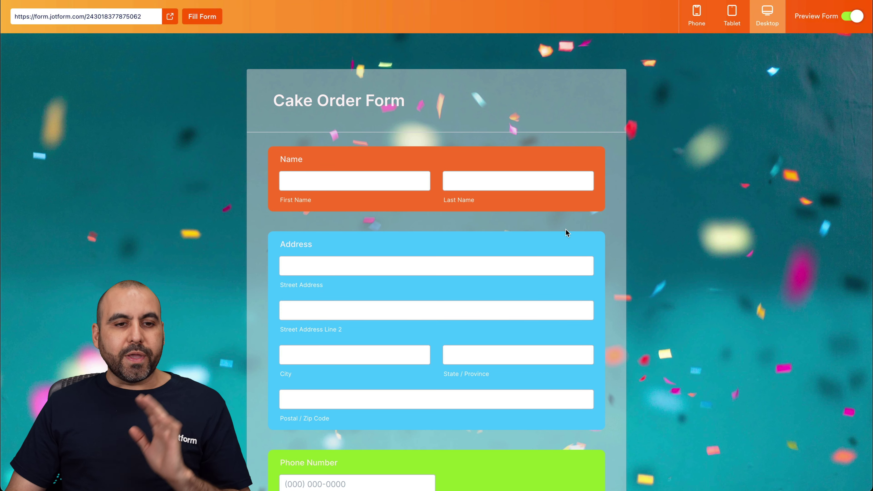
left_click(201, 17)
scroll(378, 385, "down", 10)
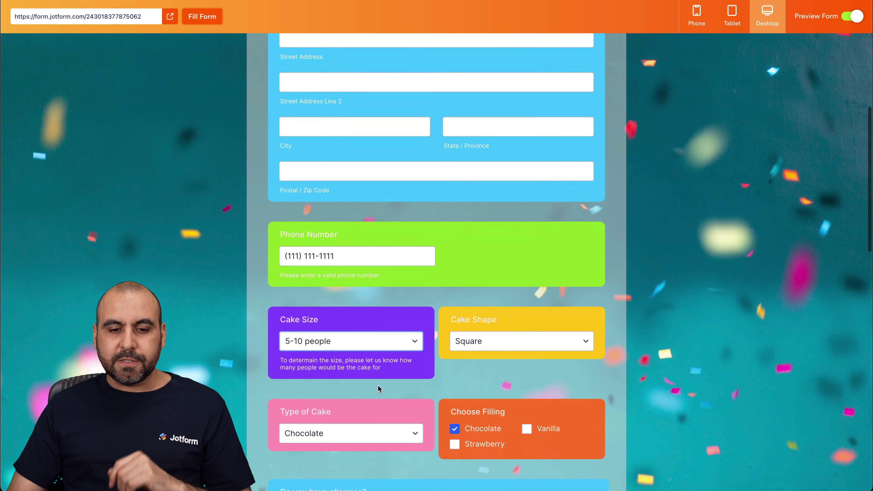
scroll(378, 385, "down", 12)
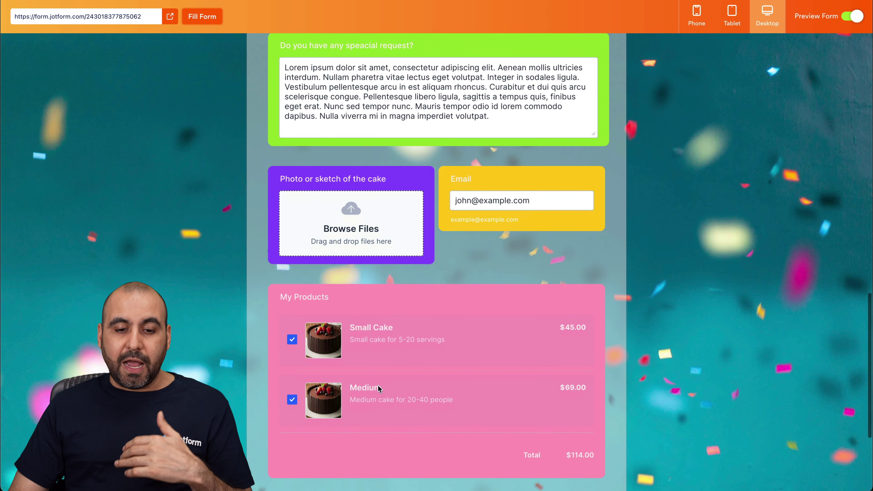
scroll(377, 389, "down", 2)
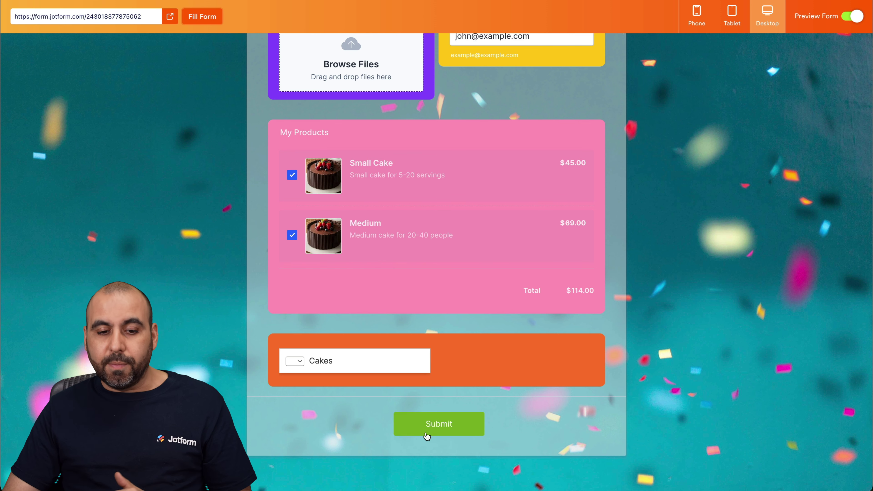
Step: Choose a quantity of 3 in the Cakes inventory field and submit the test order
left_click(295, 361)
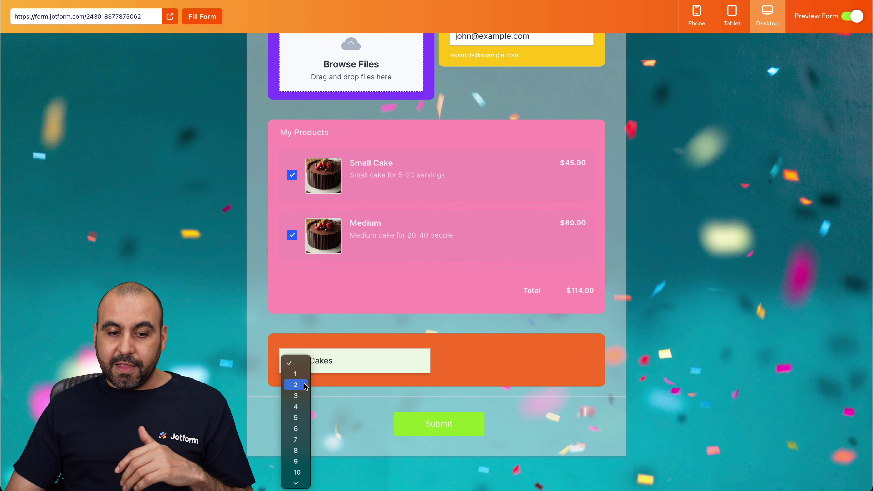
left_click(295, 396)
left_click(463, 435)
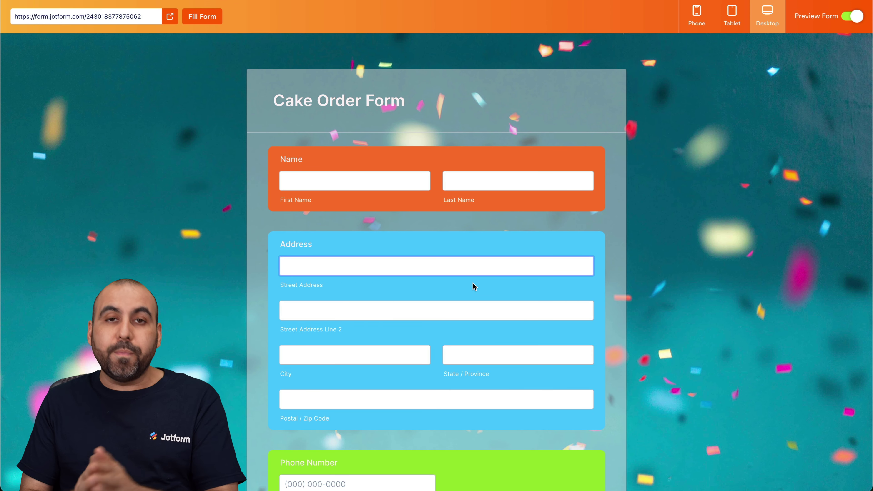
scroll(473, 287, "down", 5)
scroll(473, 285, "down", 5)
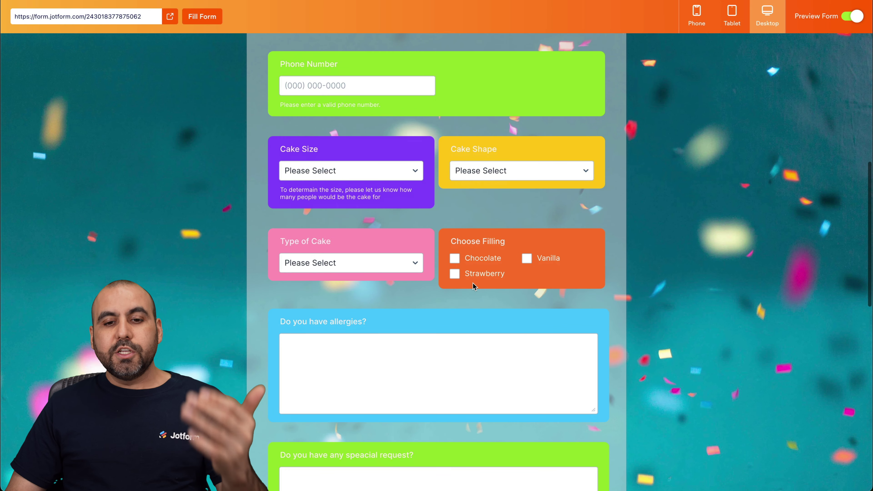
scroll(473, 286, "up", 10)
scroll(473, 286, "up", 2)
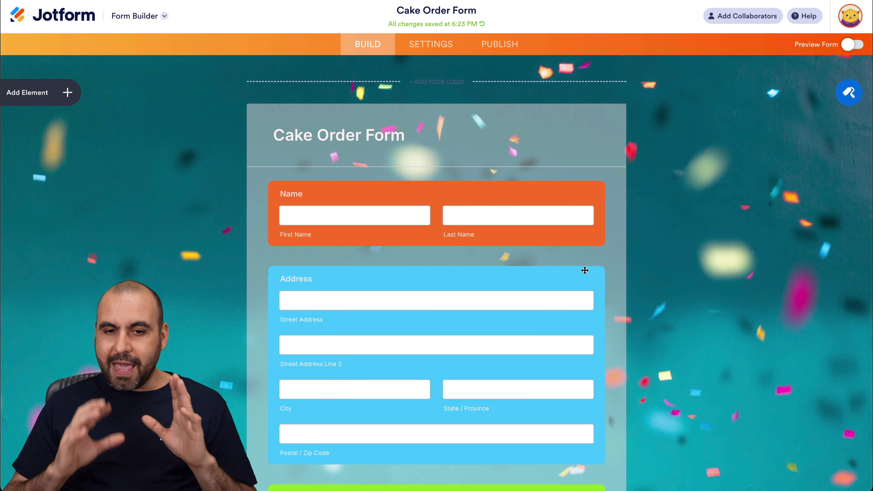
Step: Copy the Cake Order Form's script embed code from its publishing options
left_click(501, 43)
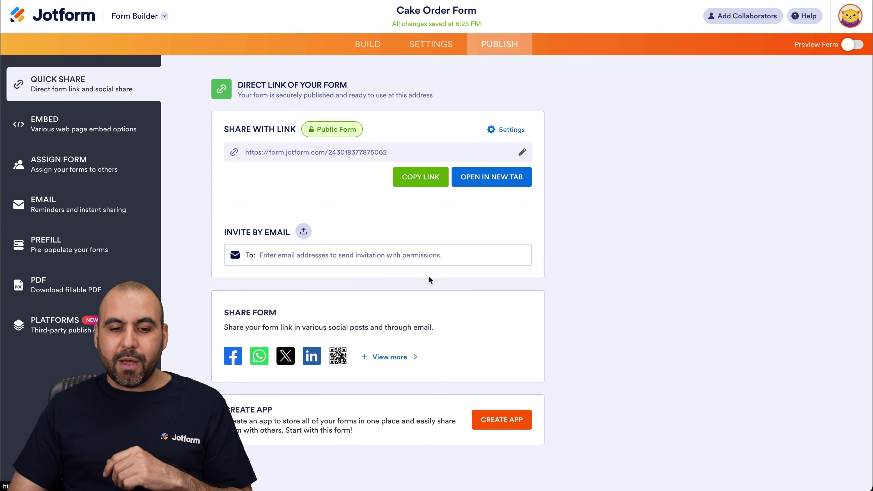
scroll(431, 281, "down", 1)
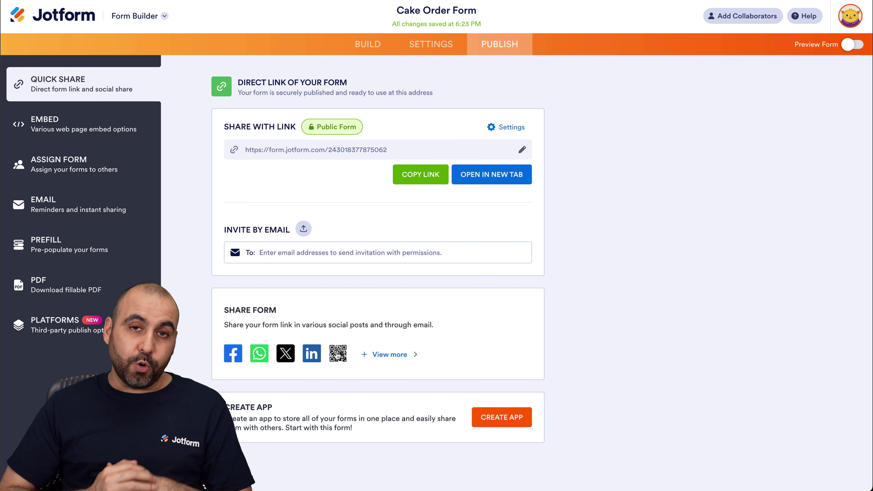
left_click(69, 136)
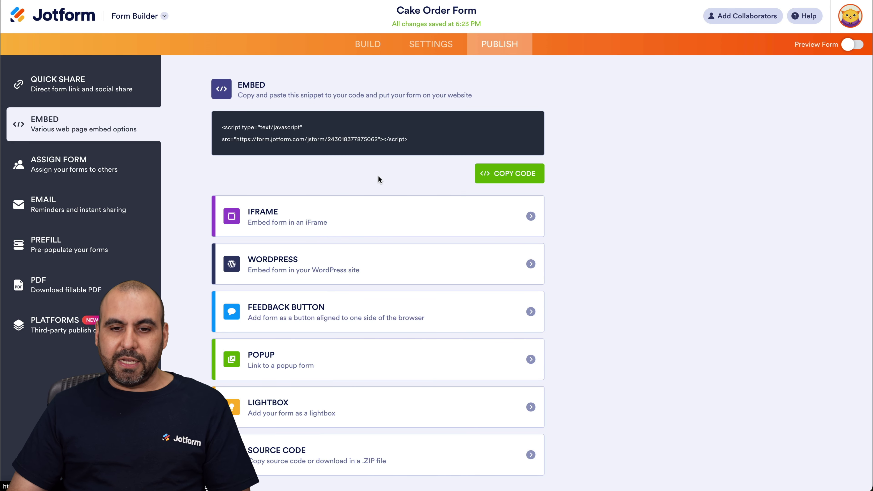
left_click(504, 176)
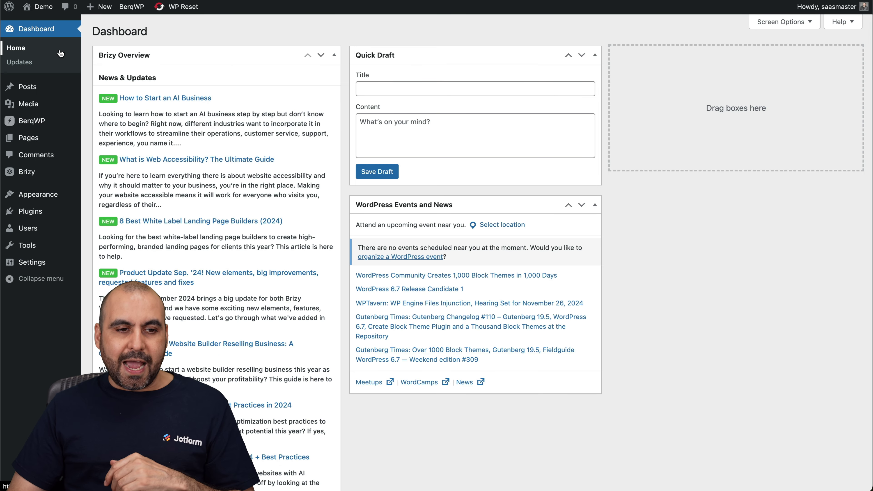
Step: Switch to the WordPress dashboard and create a new page titled "Cake Order Form"
left_click(41, 139)
left_click(160, 37)
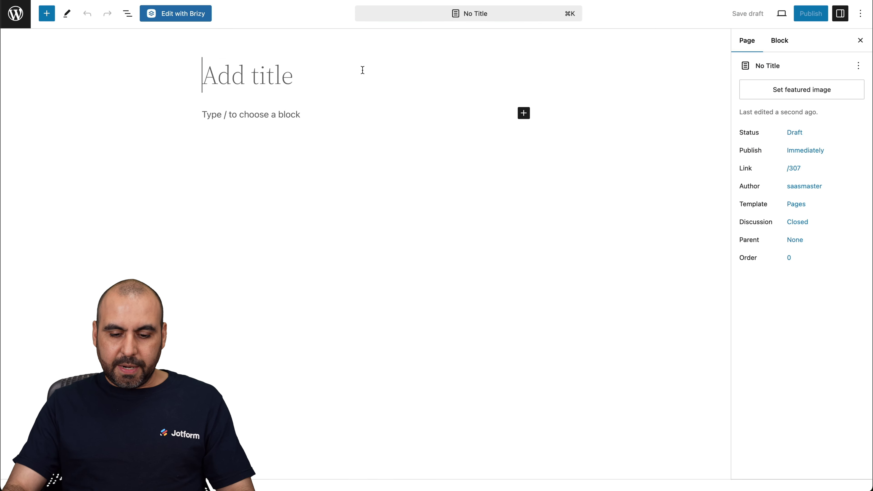
type("Cake Order Form")
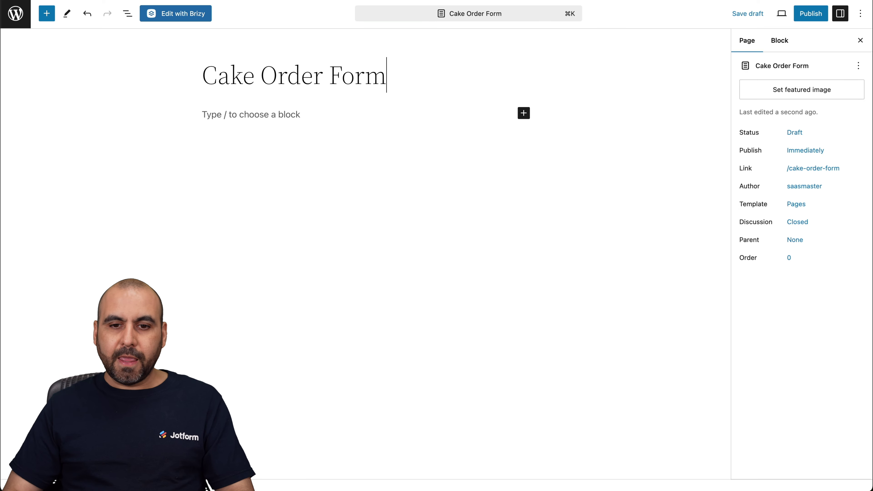
Step: Add a Custom HTML block below the page title and paste the copied form embed code into it
left_click(417, 118)
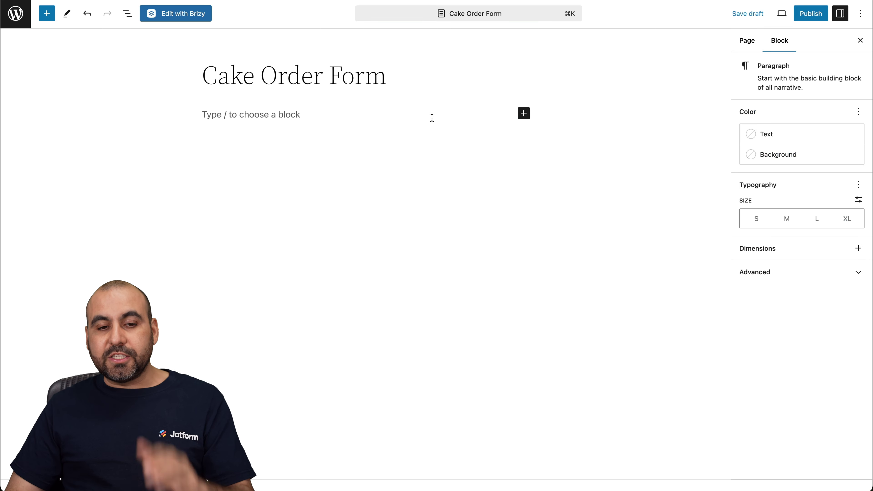
left_click(524, 113)
left_click(606, 188)
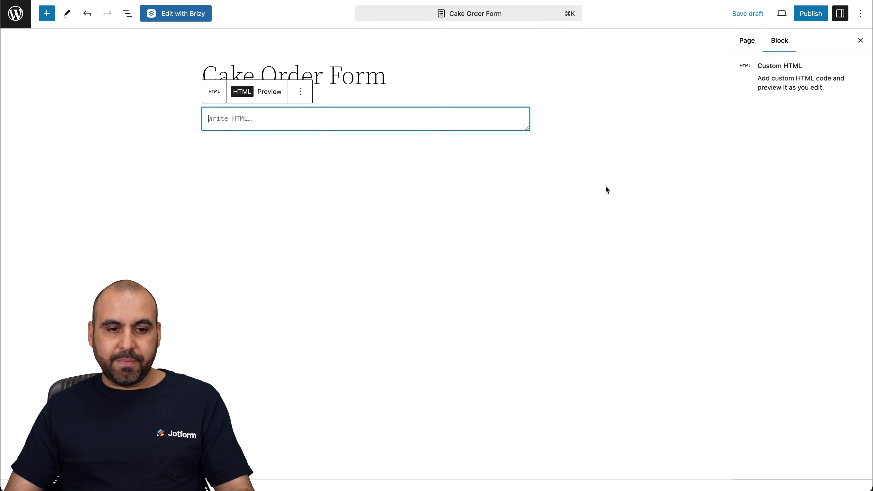
key("super+v")
left_click(422, 170)
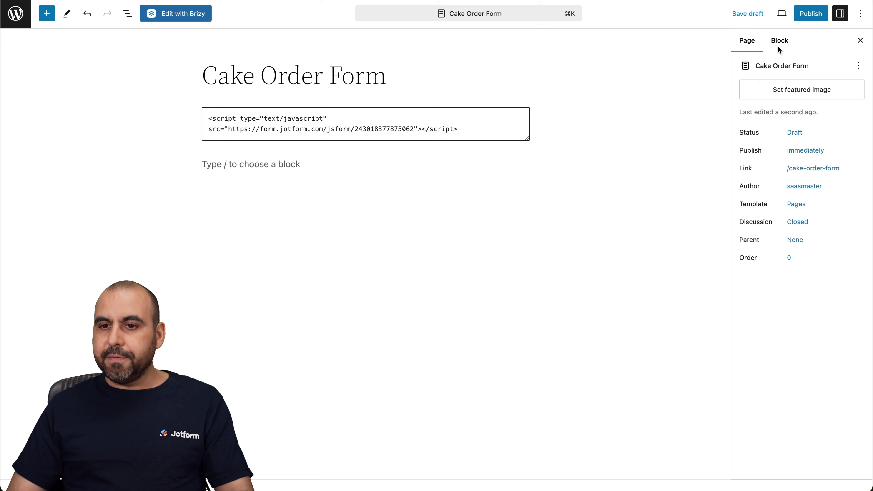
Step: Publish the Cake Order Form page and open the live page
left_click(815, 21)
left_click(780, 15)
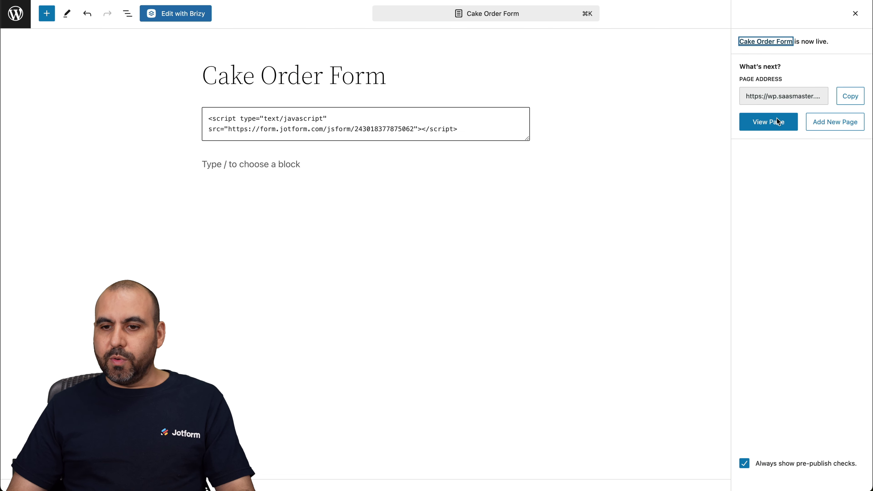
left_click(779, 125)
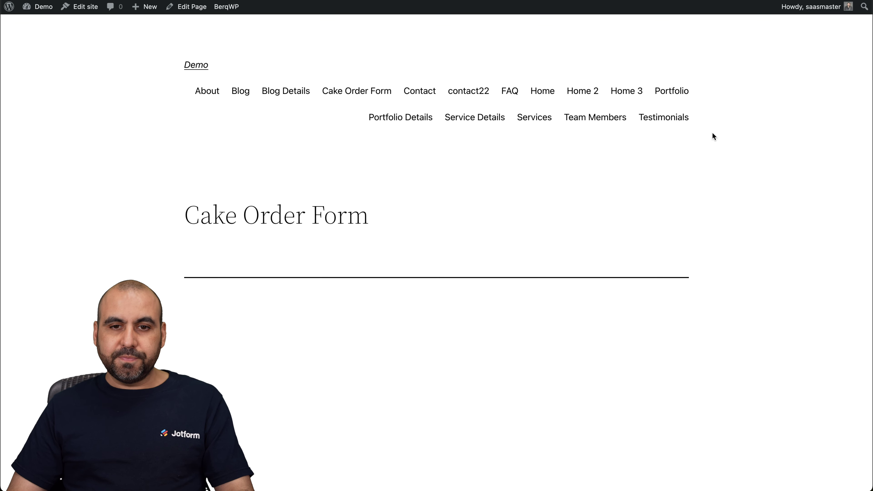
Step: Examine how the embedded cake order form displays on the live page, from its name fields down through its later questions
scroll(599, 216, "down", 10)
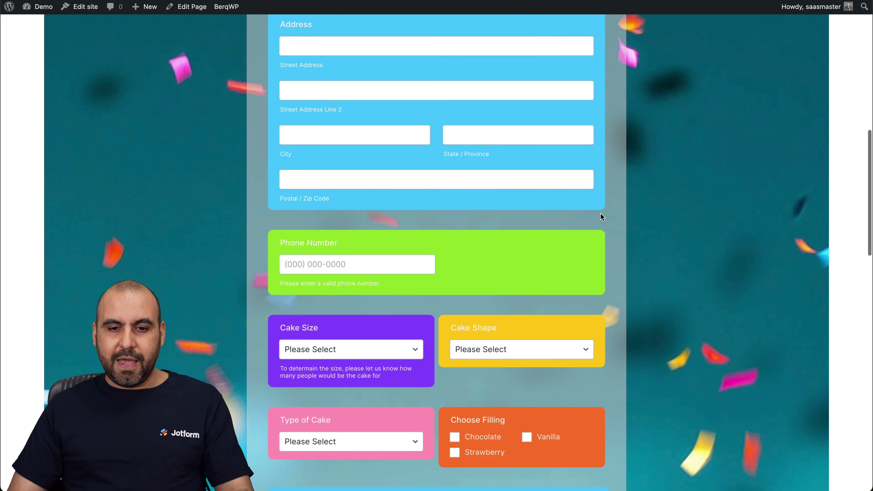
scroll(600, 216, "up", 3)
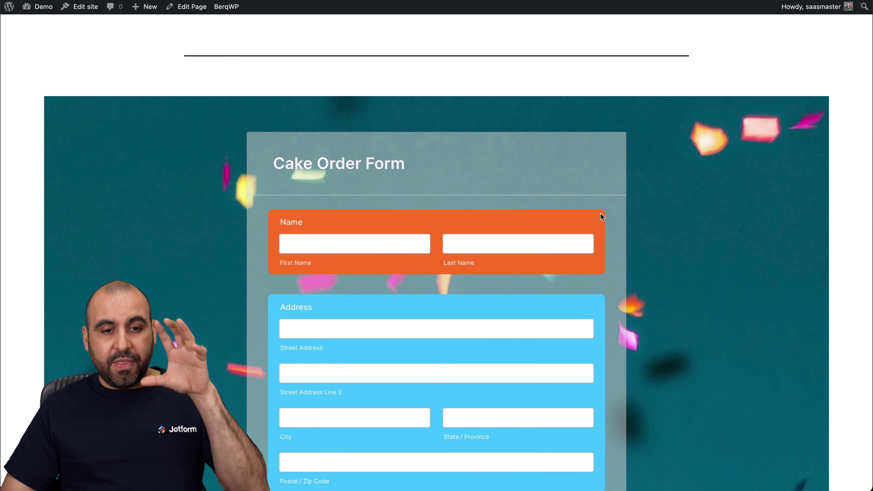
scroll(600, 215, "down", 15)
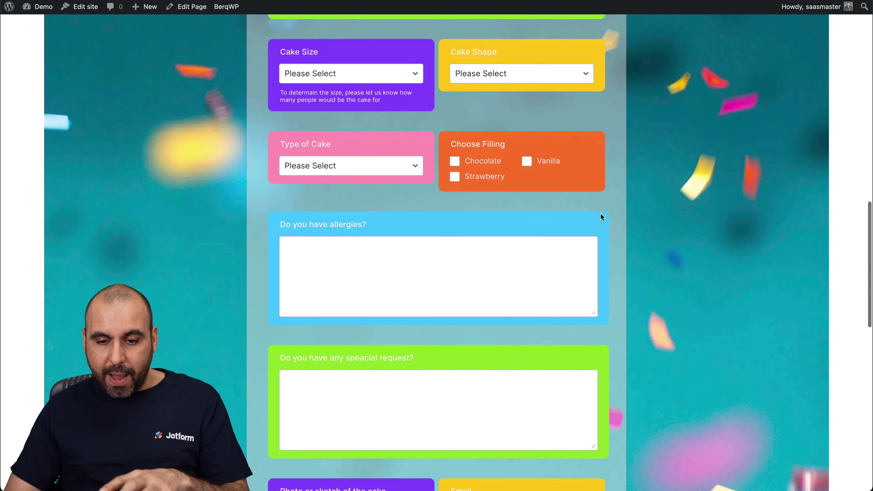
scroll(600, 217, "down", 10)
scroll(600, 217, "up", 20)
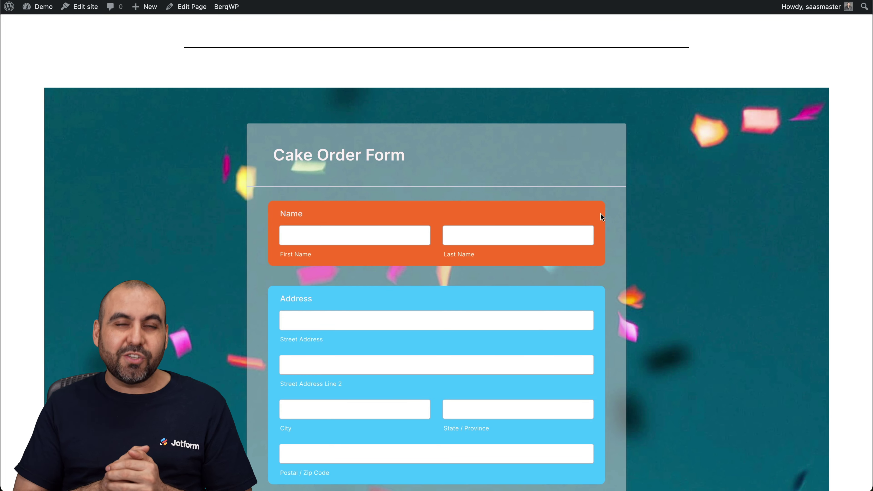
scroll(600, 213, "up", 5)
scroll(600, 213, "down", 10)
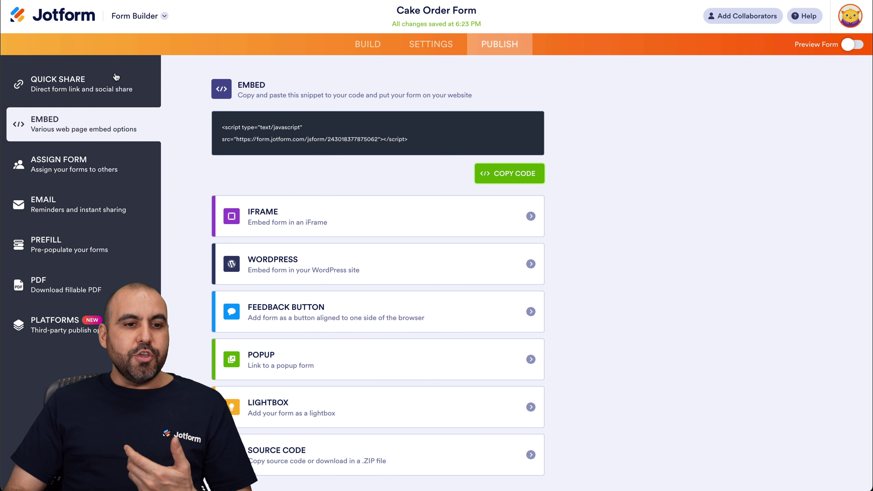
Step: Switch back to Jotform, view the form's direct sharing options, and examine the Cake Order Form's submission columns in Jotform Tables
left_click(116, 78)
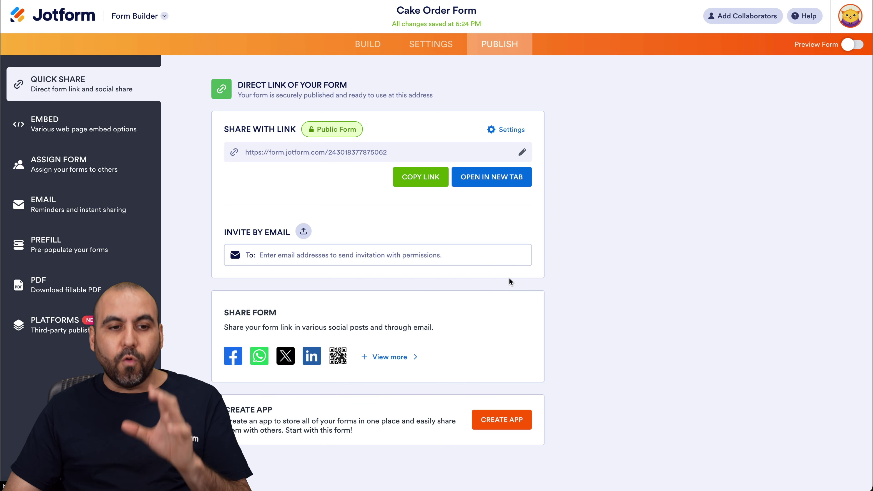
left_click(145, 17)
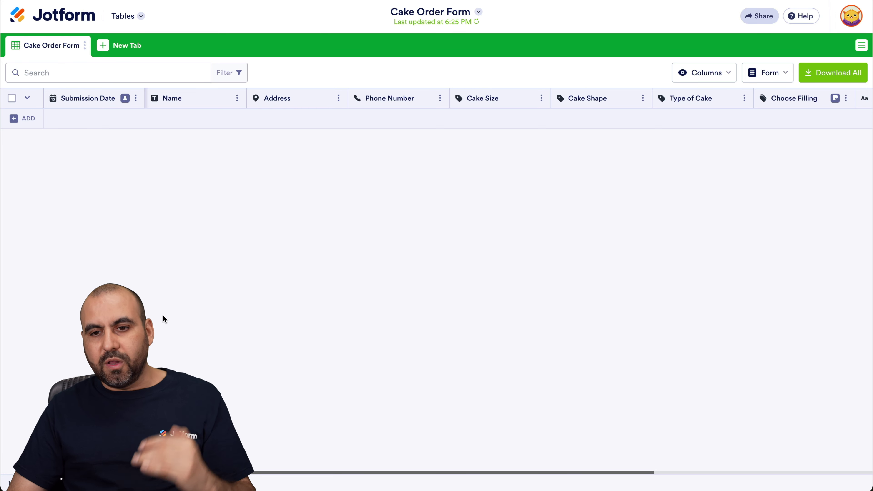
scroll(448, 212, "right", 5)
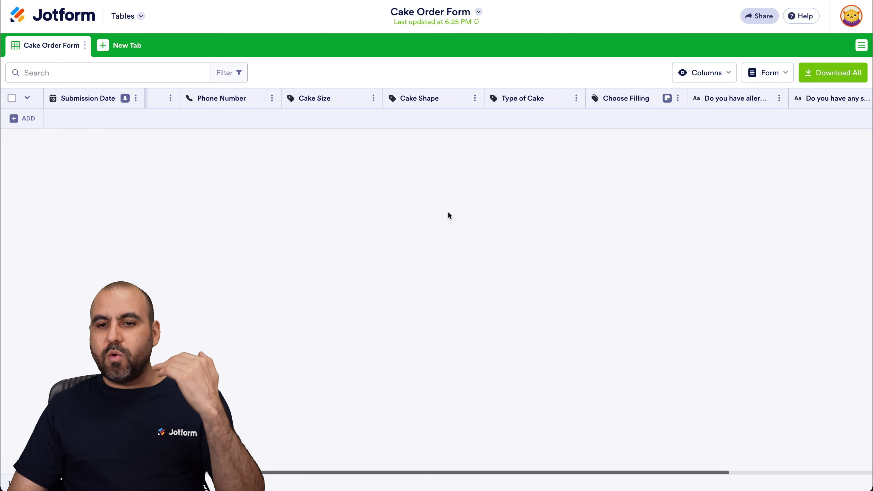
scroll(448, 213, "right", 8)
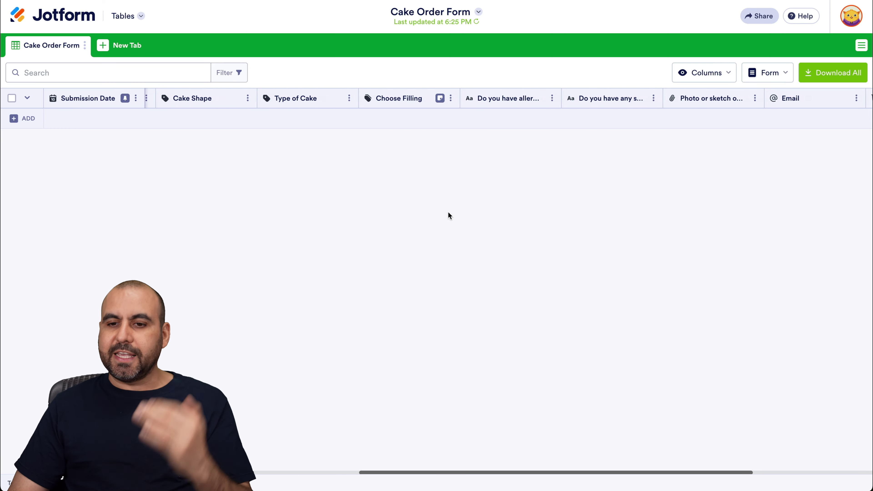
scroll(448, 216, "right", 3)
scroll(448, 216, "left", 15)
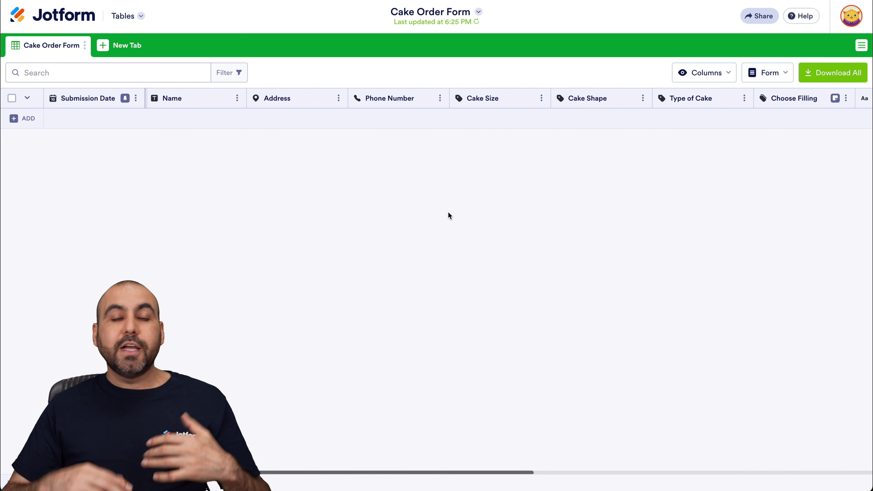